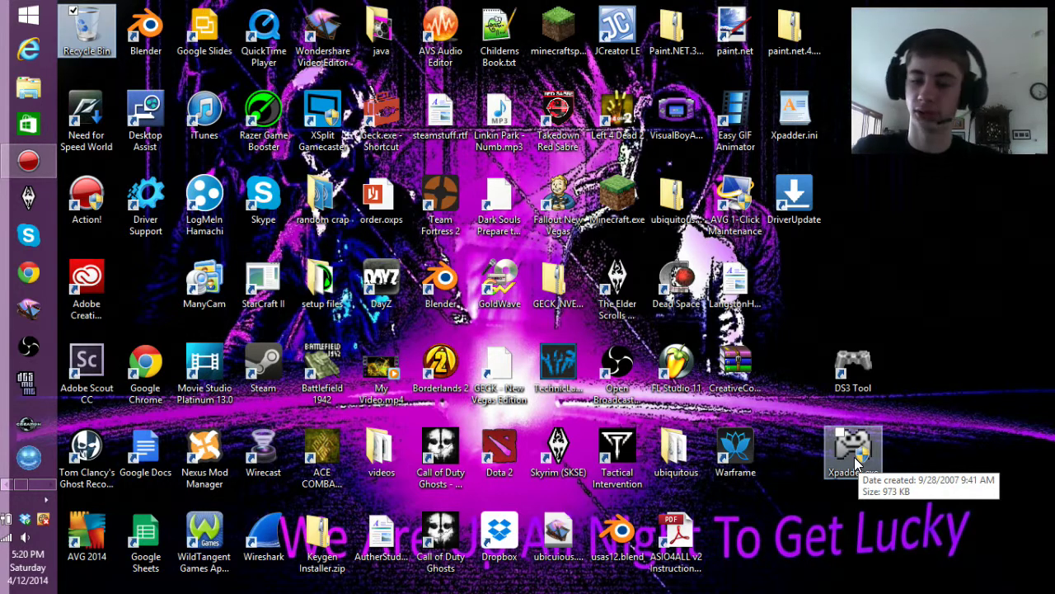
Launch DS3 Tool from the desktop and allow it to make changes to the computer
{"action": "left_click", "coordinate": [906, 299]}
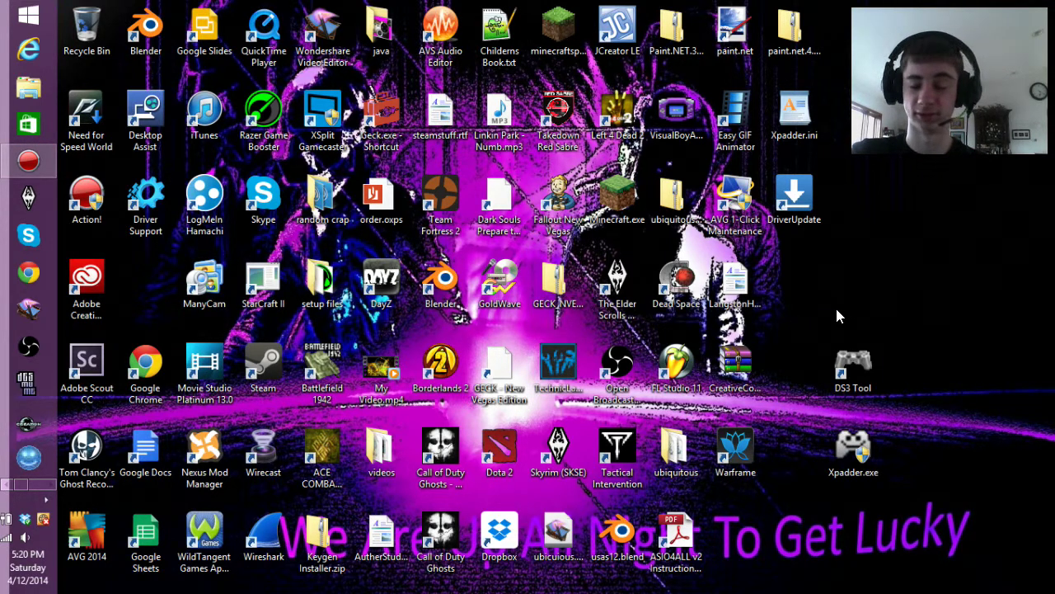
{"action": "left_click", "coordinate": [861, 375]}
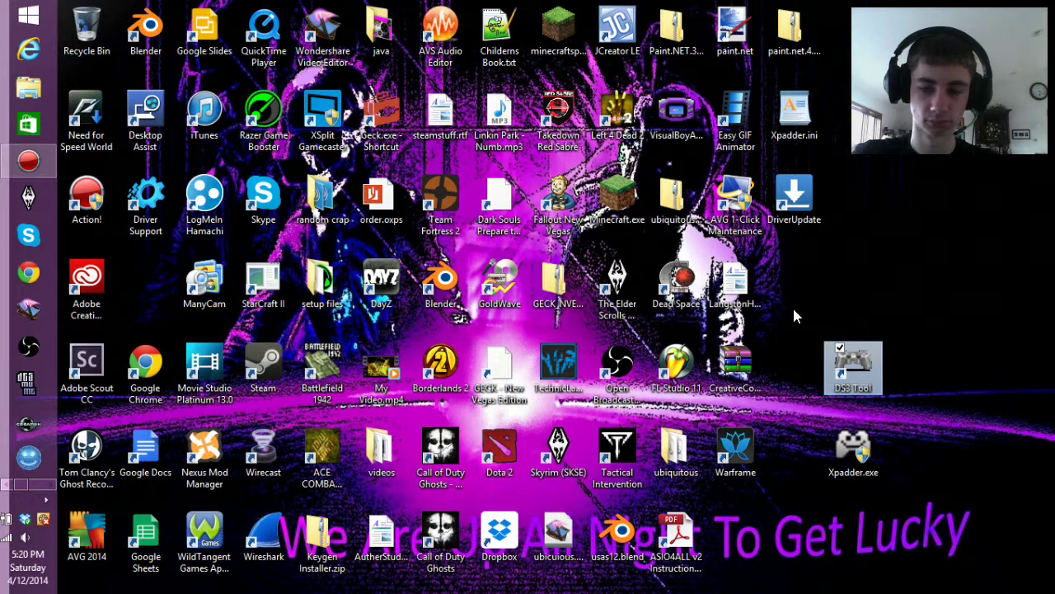
{"action": "double_click", "coordinate": [854, 388]}
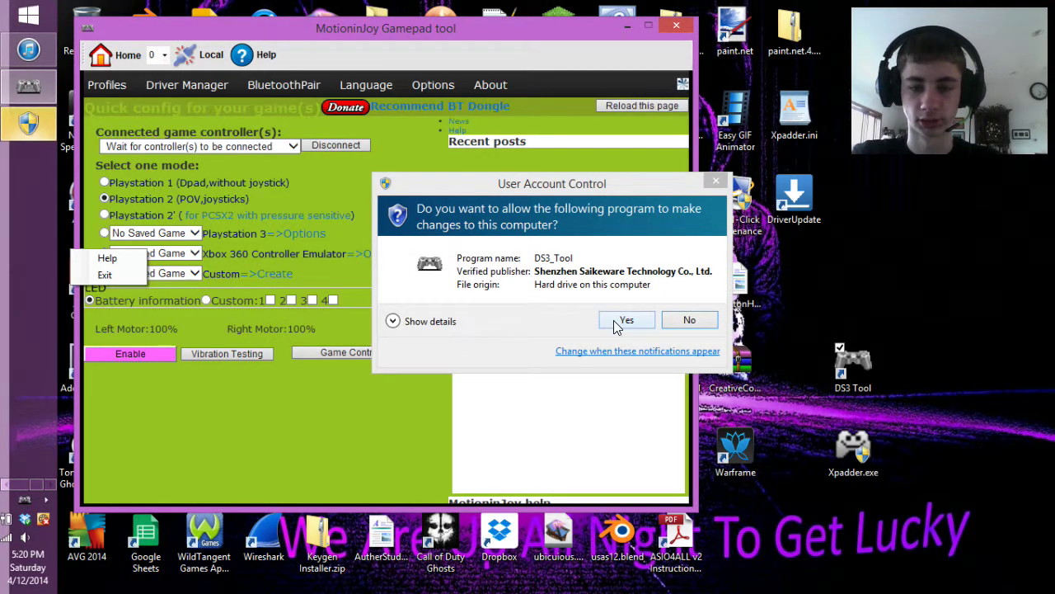
{"action": "left_click", "coordinate": [624, 321]}
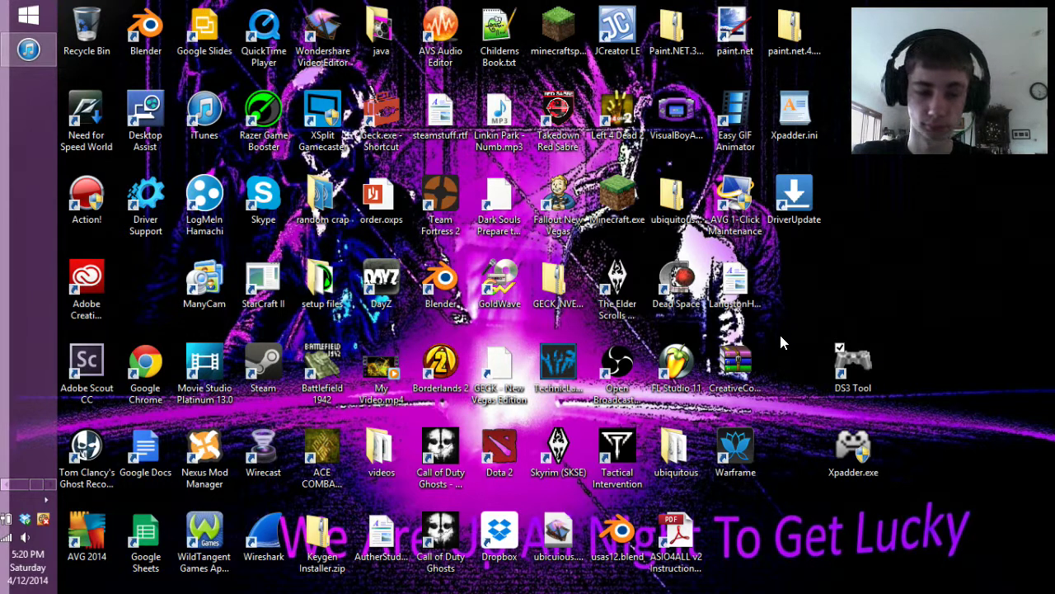
{"action": "left_click", "coordinate": [845, 379]}
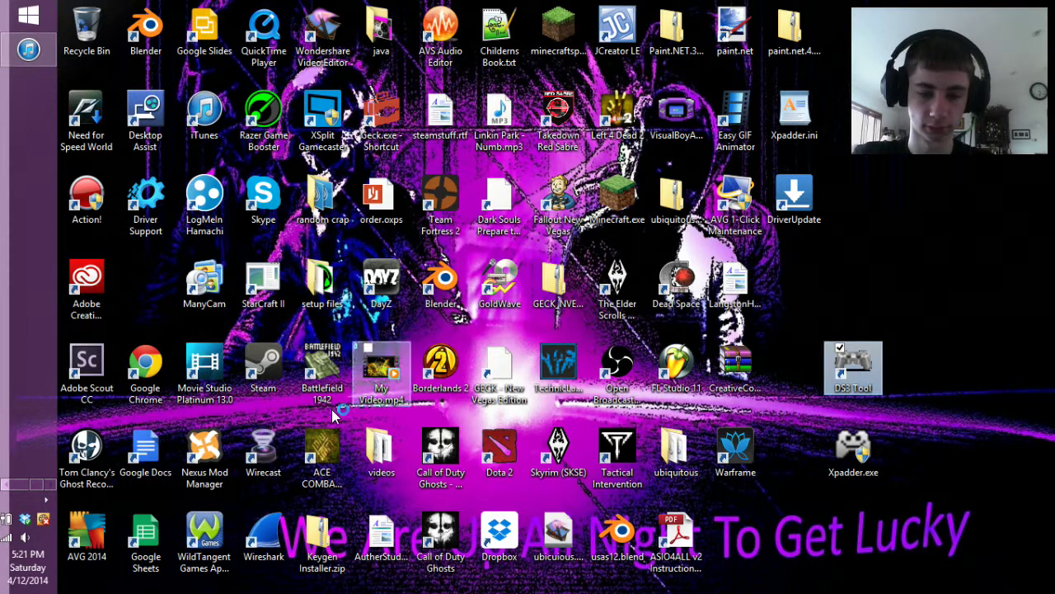
{"action": "left_click", "coordinate": [46, 499]}
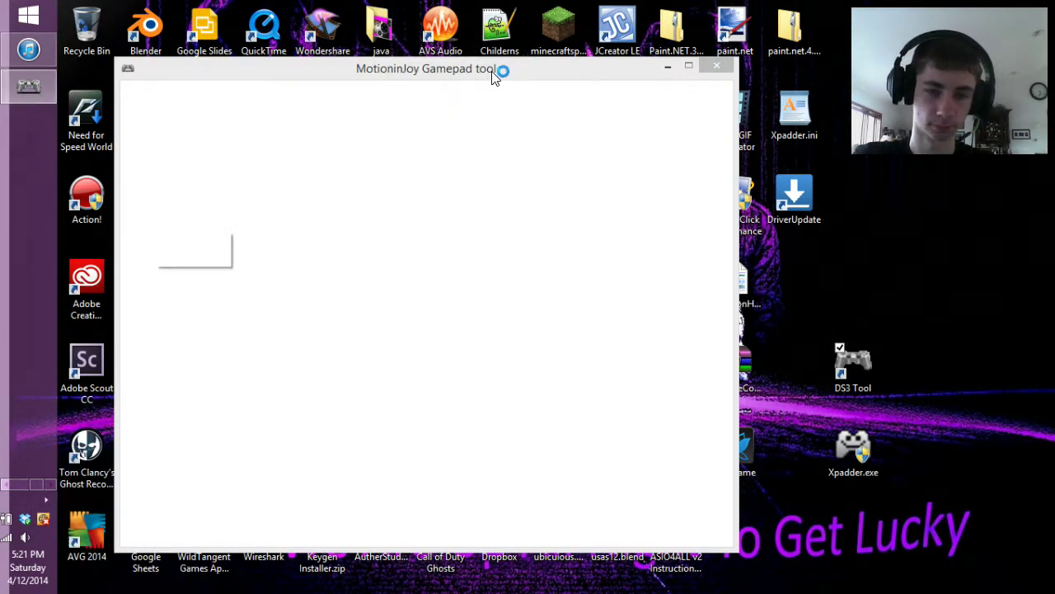
{"action": "left_click", "coordinate": [496, 68]}
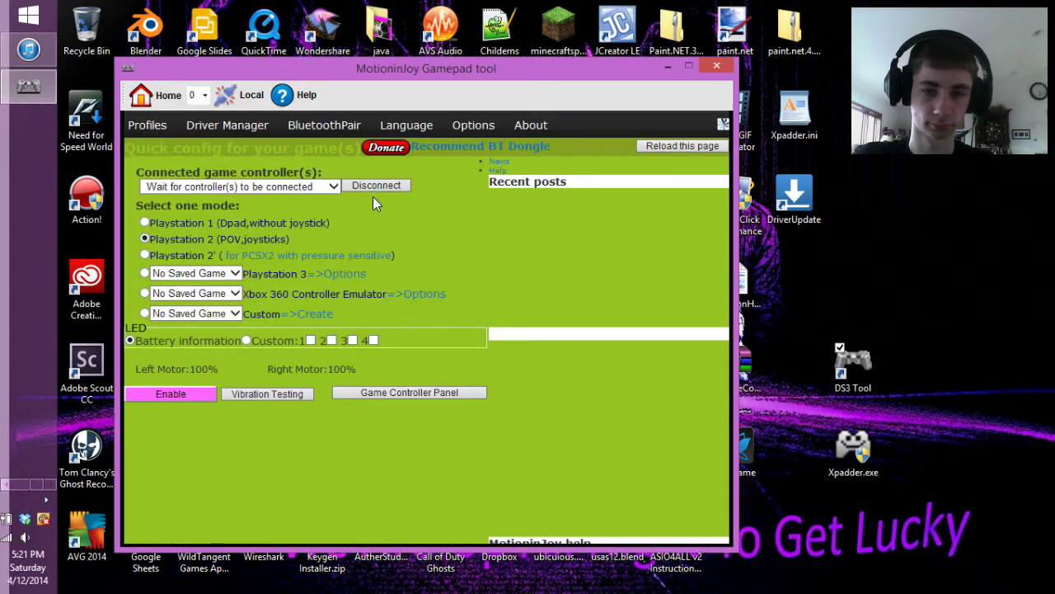
Load the MotioninJoy driver for the controller at Port_#0003.Hub_#0005 in the driver manager
{"action": "left_click", "coordinate": [227, 124]}
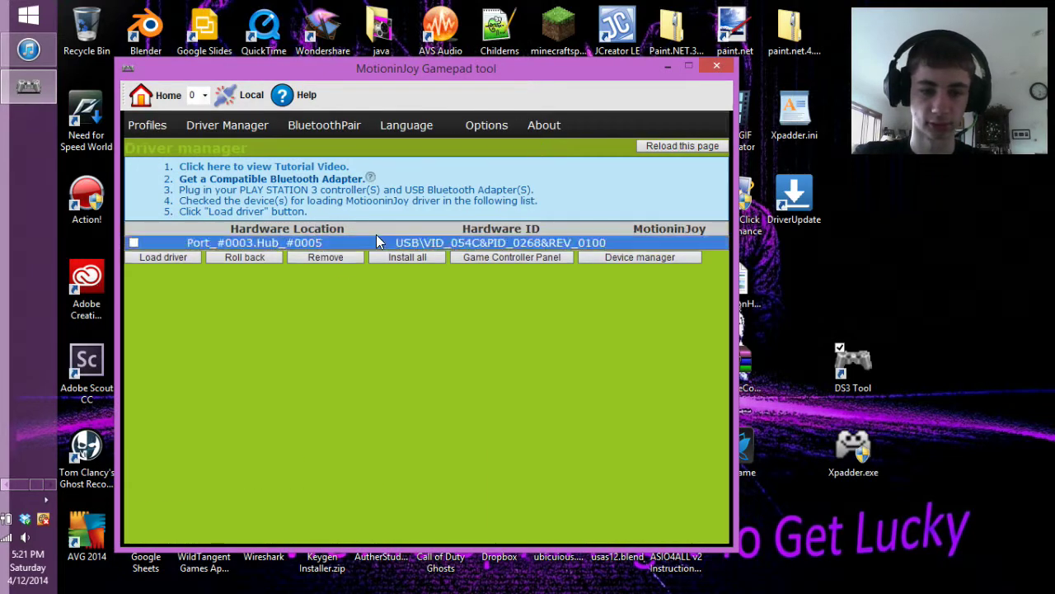
{"action": "left_click", "coordinate": [148, 125]}
{"action": "left_click", "coordinate": [351, 185]}
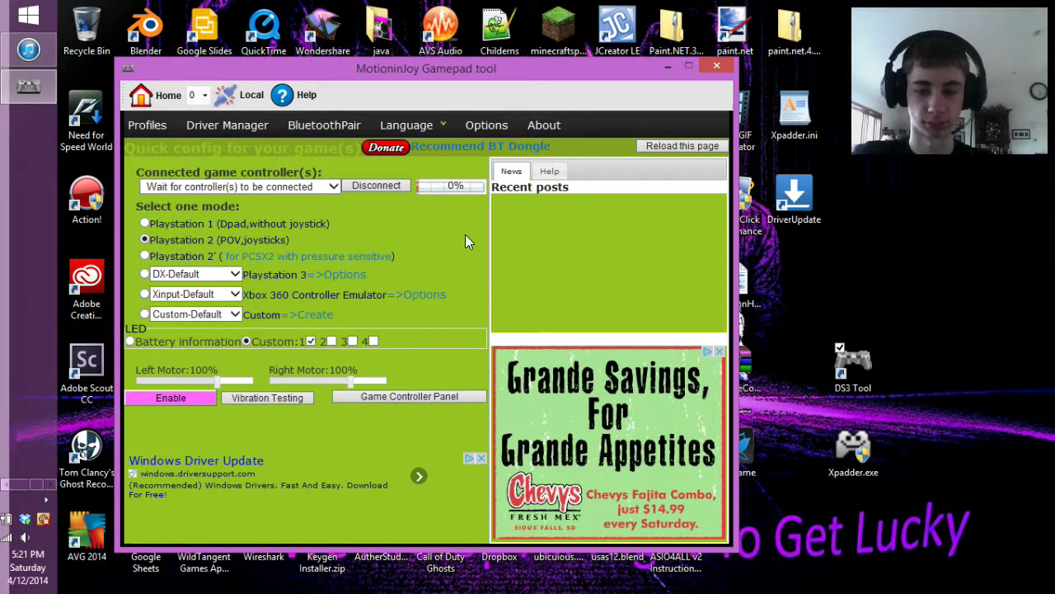
{"action": "left_click", "coordinate": [221, 125]}
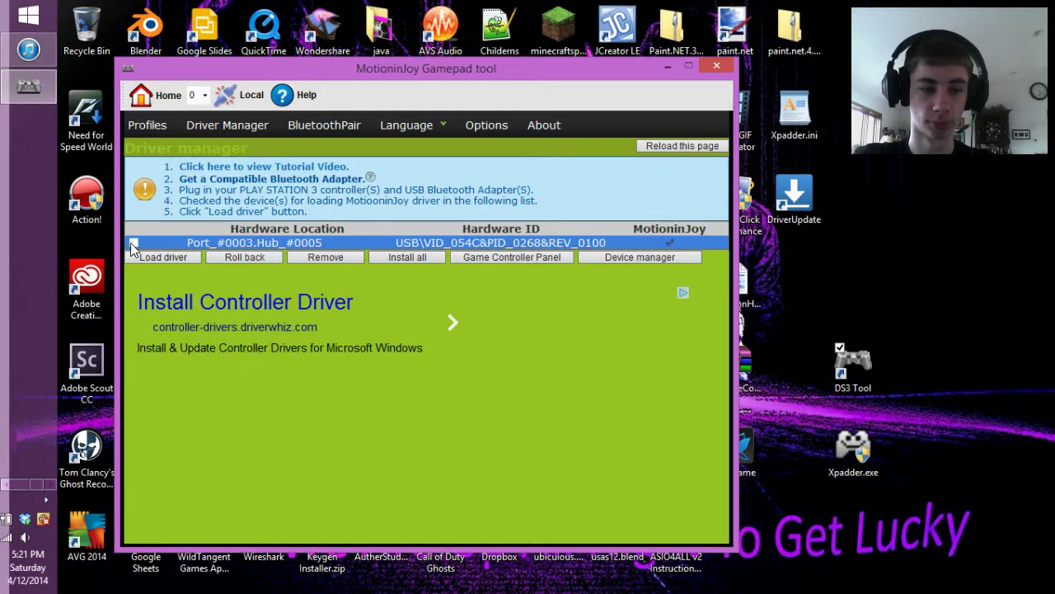
{"action": "left_click", "coordinate": [148, 247]}
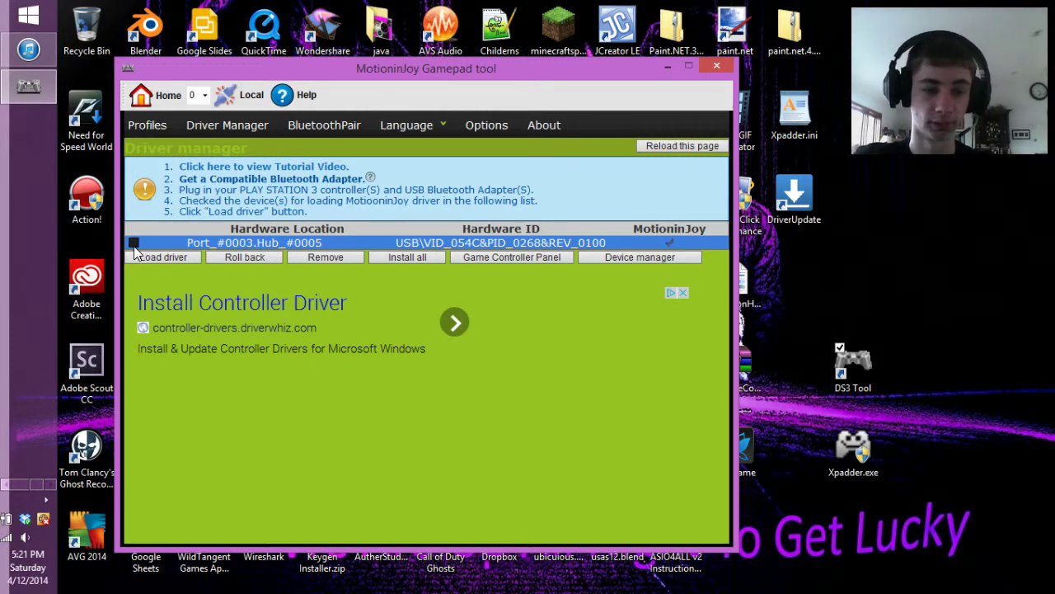
{"action": "left_click", "coordinate": [134, 243]}
{"action": "left_click", "coordinate": [142, 257]}
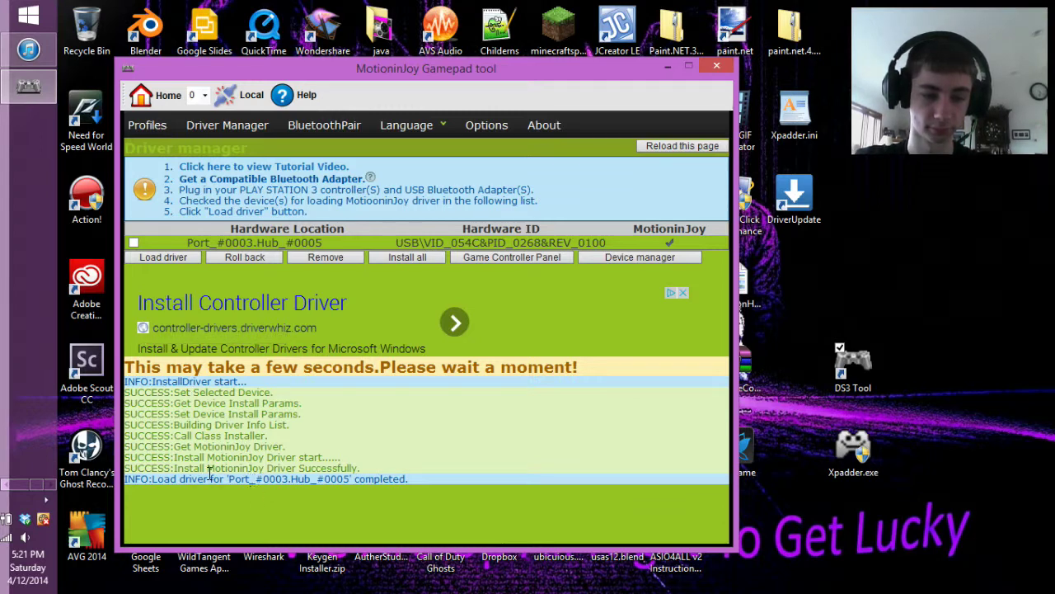
Return to the controller profiles and open the options of the Xbox 360 Controller Emulator mode
{"action": "left_click", "coordinate": [148, 126]}
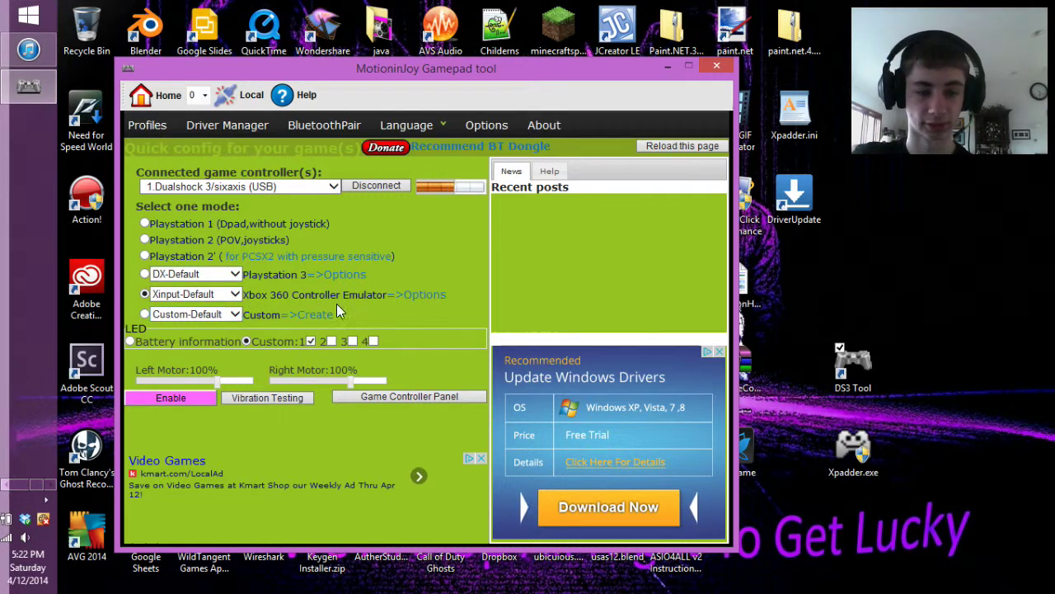
{"action": "left_click", "coordinate": [422, 294]}
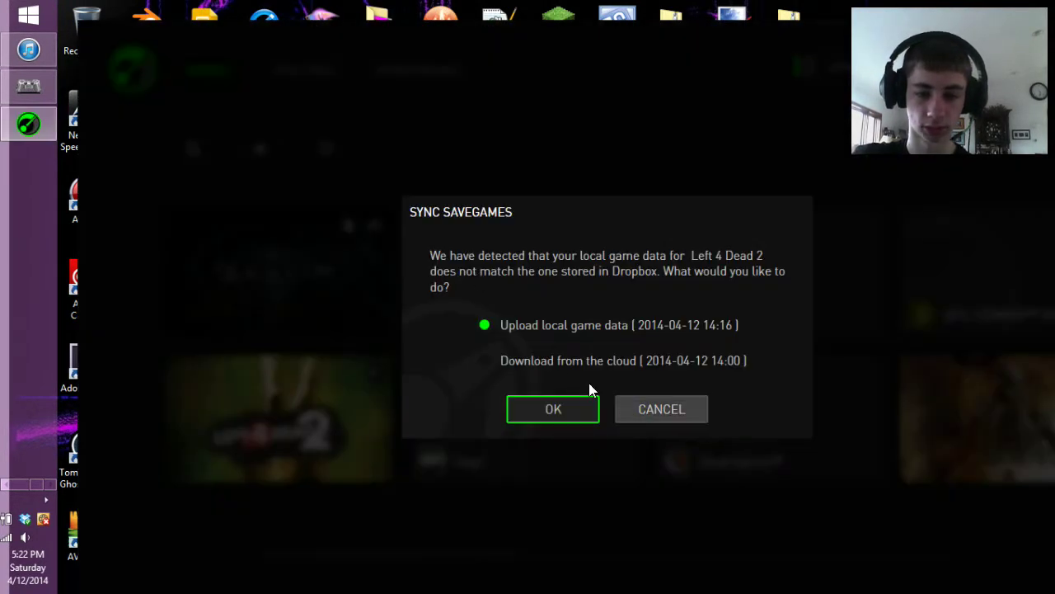
Cancel the Left 4 Dead 2 savegame sync and close the Game Booster window
{"action": "left_click", "coordinate": [634, 405]}
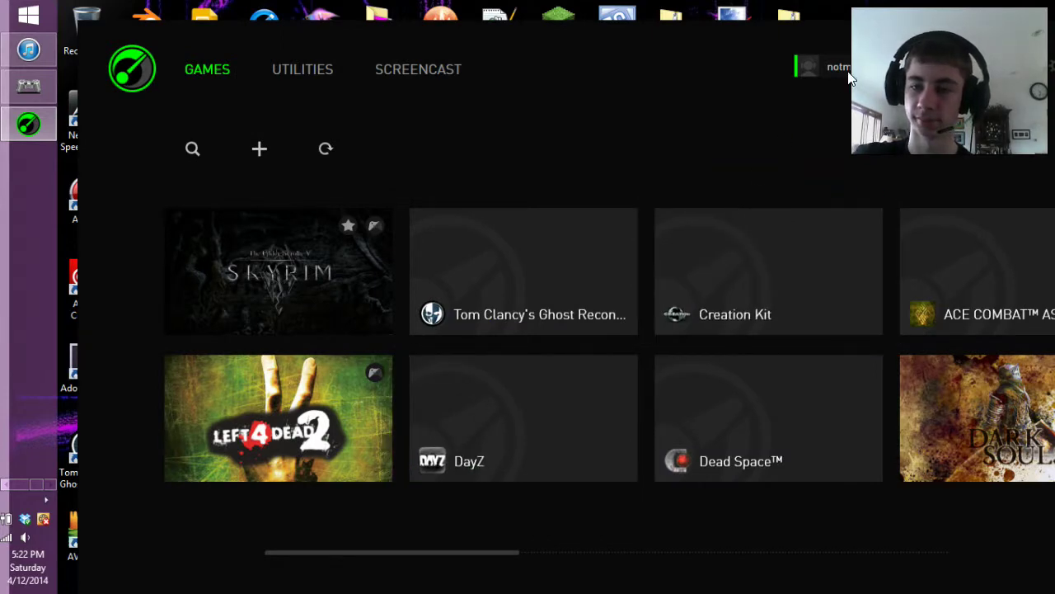
{"action": "left_click", "coordinate": [913, 29]}
{"action": "left_click", "coordinate": [895, 183]}
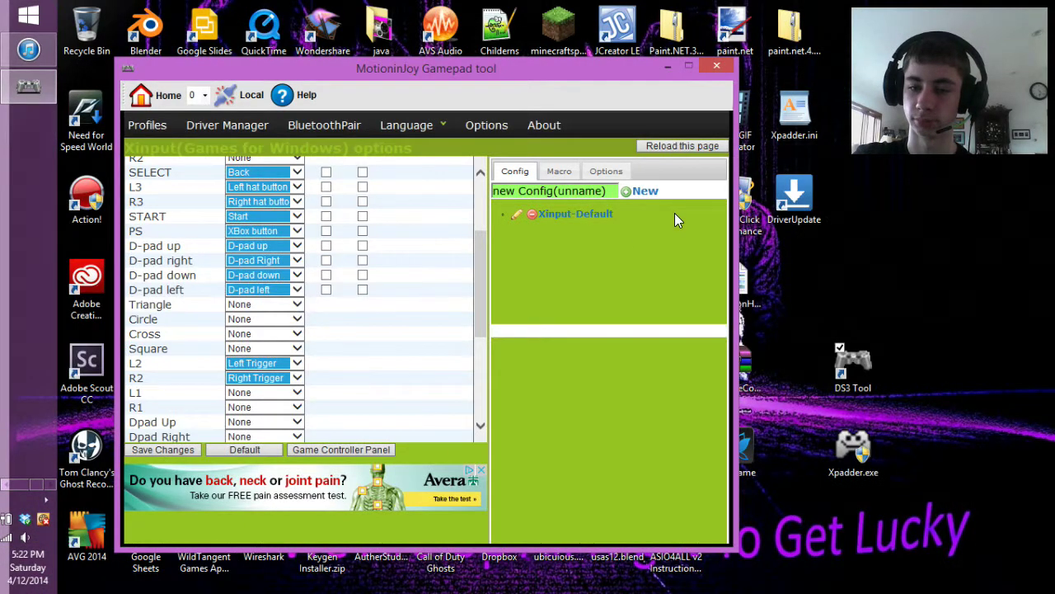
Review the Xinput button mappings of the DS3/Sixaxis controller from the start of the list
{"action": "left_click_drag", "start_coordinate": [482, 266], "coordinate": [478, 198]}
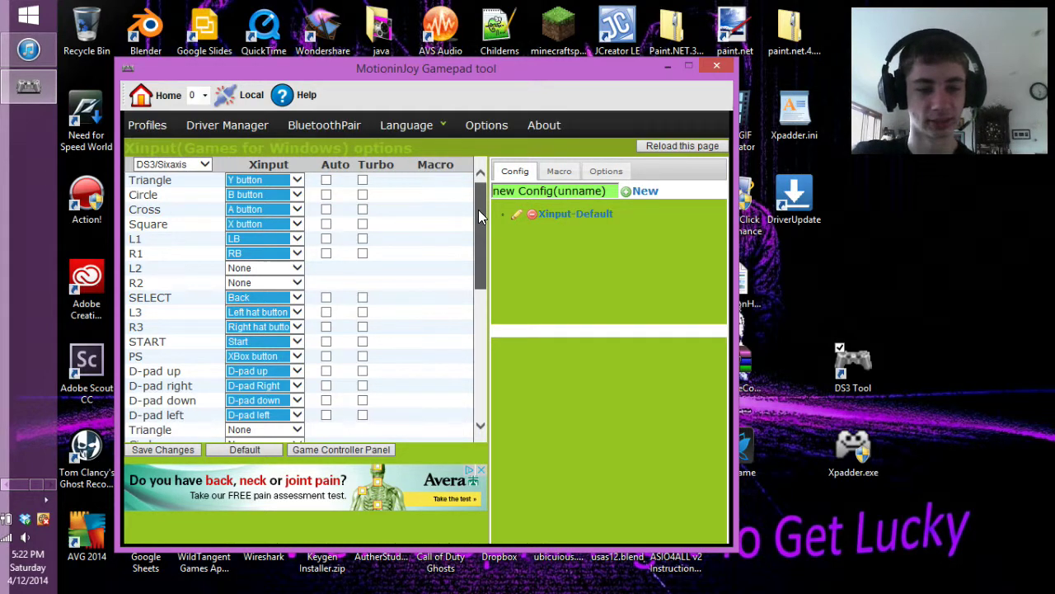
{"action": "left_click_drag", "start_coordinate": [478, 209], "coordinate": [477, 185]}
{"action": "left_click", "coordinate": [372, 392]}
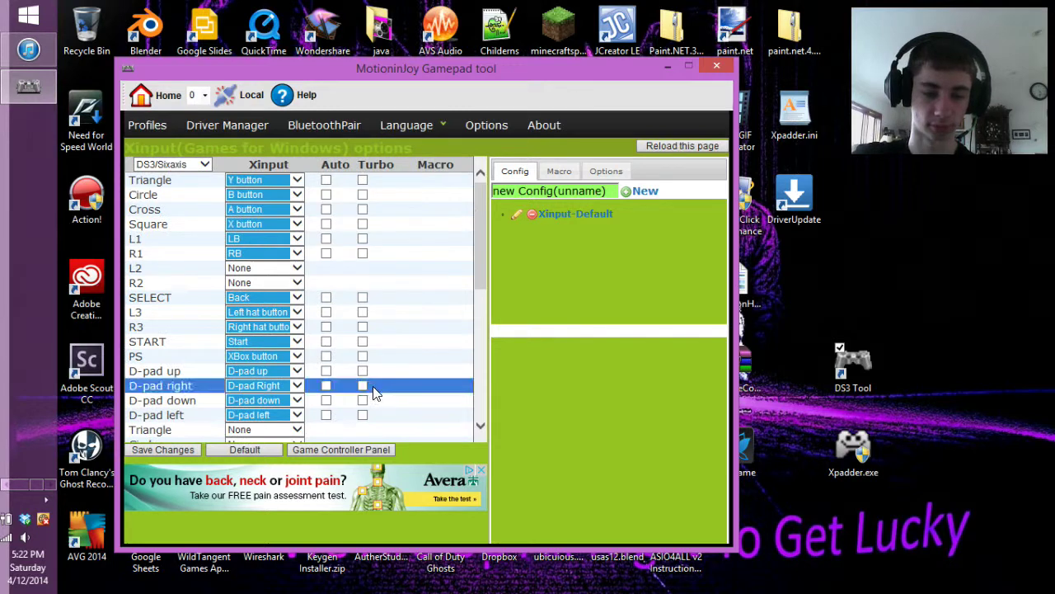
Open the game controller panel and choose the Xbox 360 Wireless Receiver for Windows controller as preferred device for older programs
{"action": "left_click", "coordinate": [368, 450]}
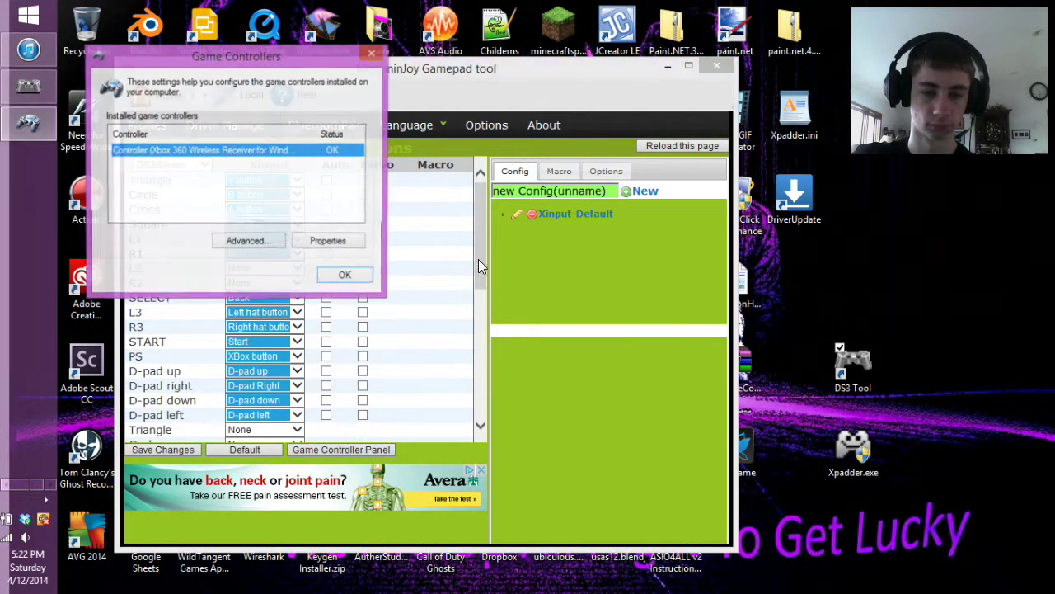
{"action": "left_click", "coordinate": [266, 242]}
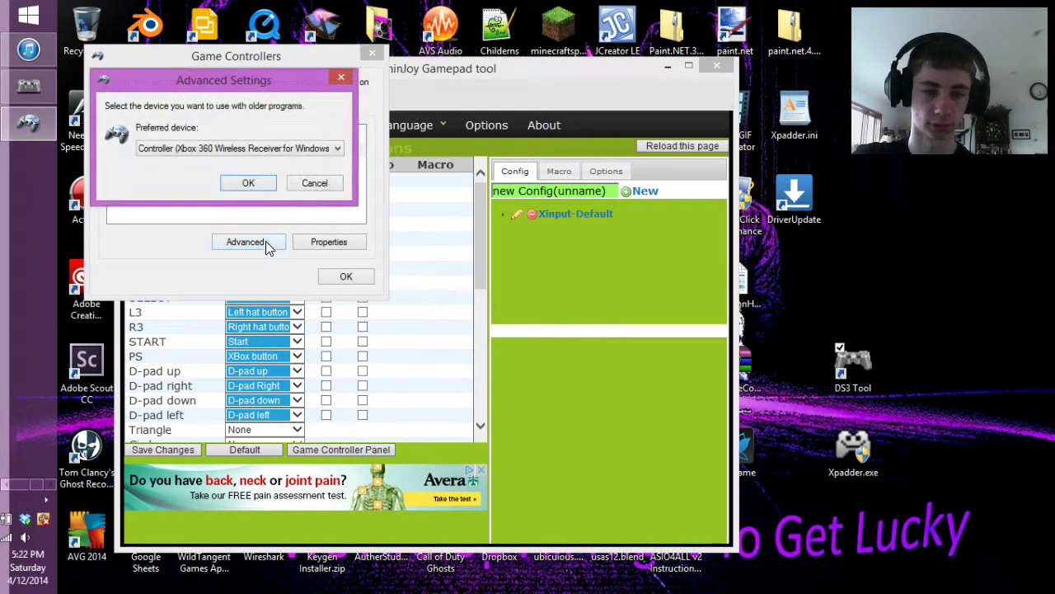
{"action": "left_click", "coordinate": [284, 149]}
{"action": "left_click", "coordinate": [280, 159]}
{"action": "left_click", "coordinate": [249, 183]}
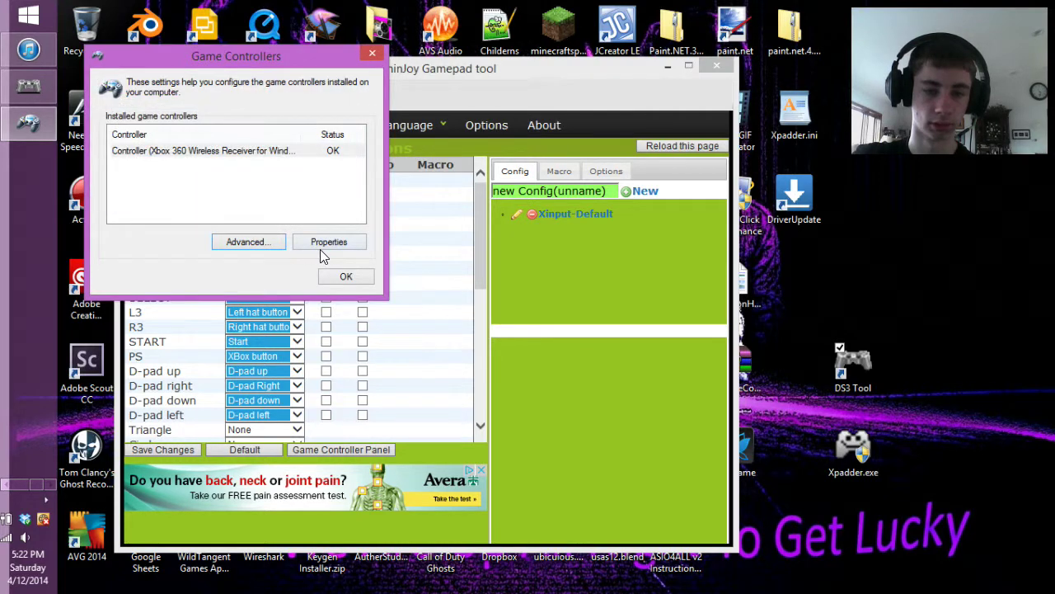
Open the Xbox 360 controller's properties to test its axes and buttons, and close the game controller dialogs
{"action": "left_click", "coordinate": [327, 242]}
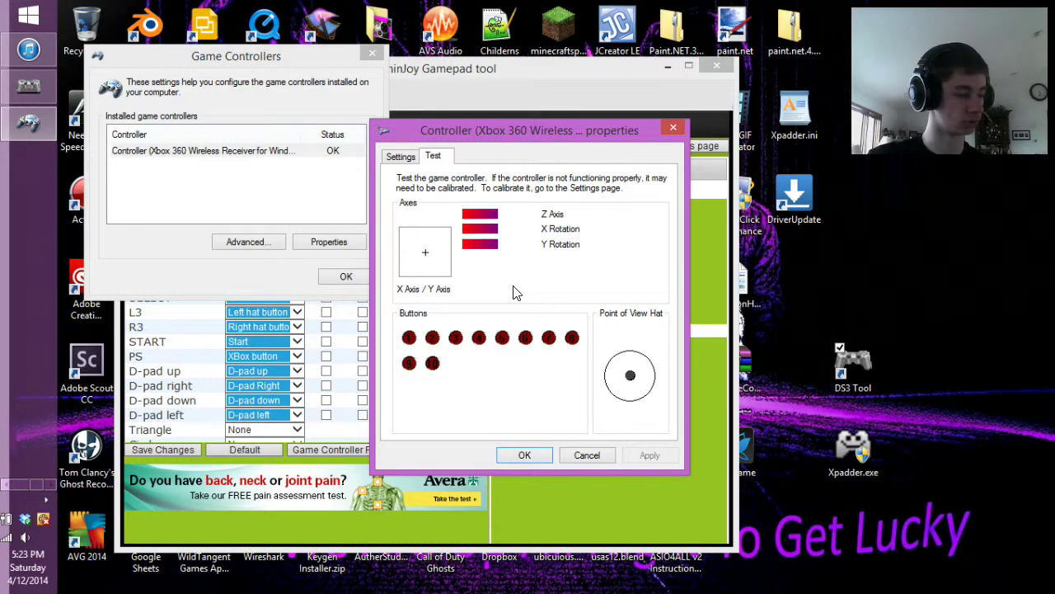
{"action": "left_click", "coordinate": [525, 455]}
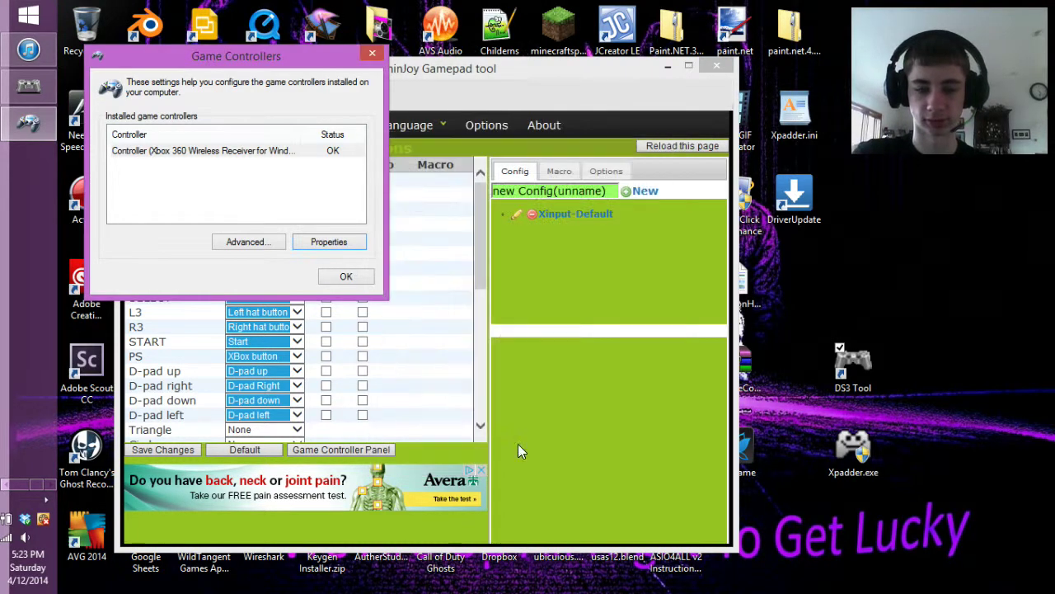
{"action": "left_click", "coordinate": [349, 276]}
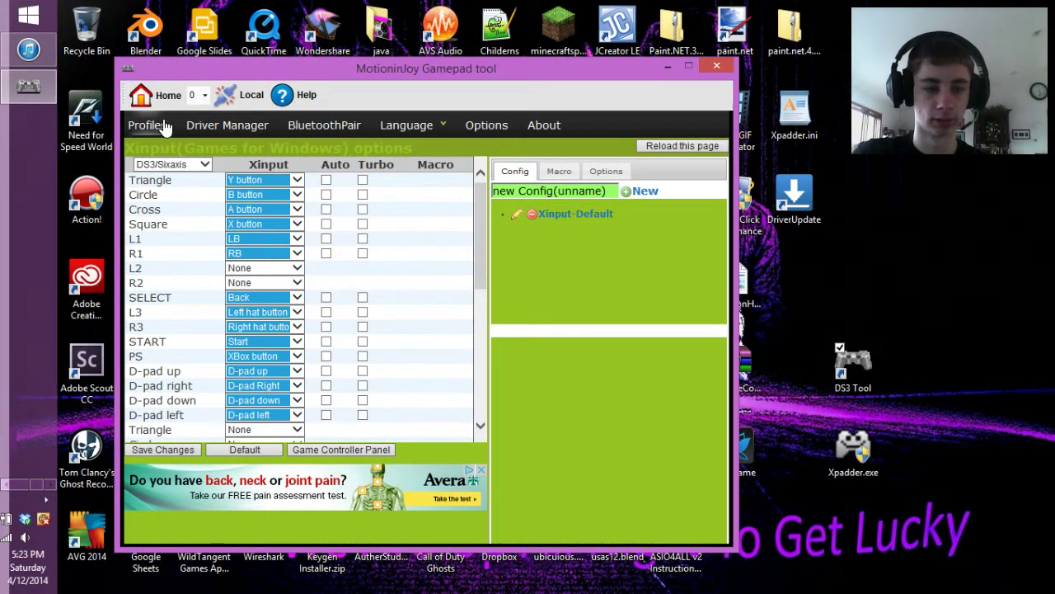
Return to the profiles page and minimize the MotioninJoy Gamepad tool
{"action": "left_click", "coordinate": [147, 124]}
{"action": "left_click", "coordinate": [517, 314]}
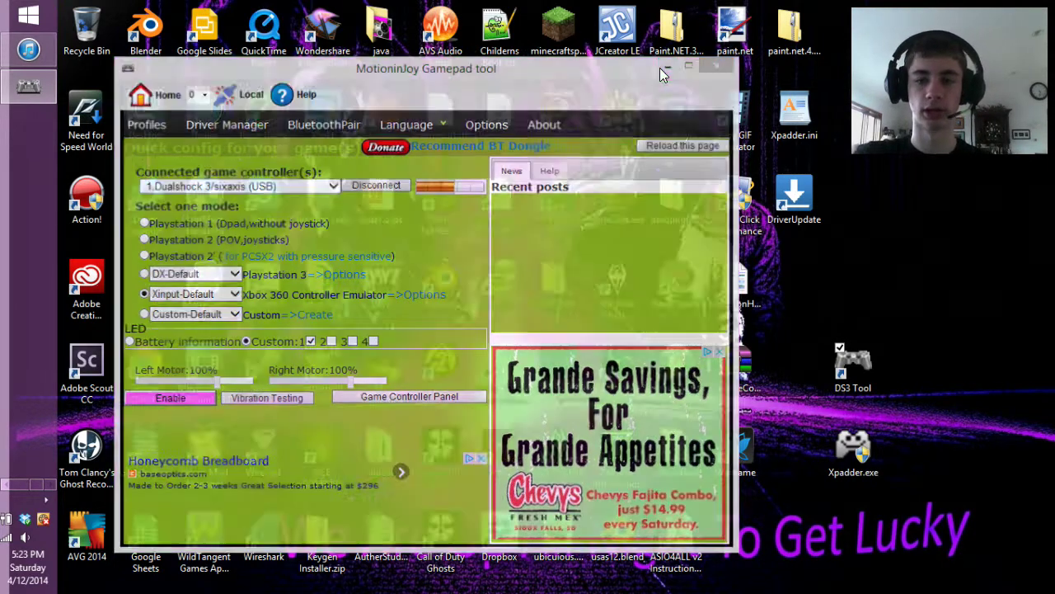
{"action": "left_click", "coordinate": [667, 66]}
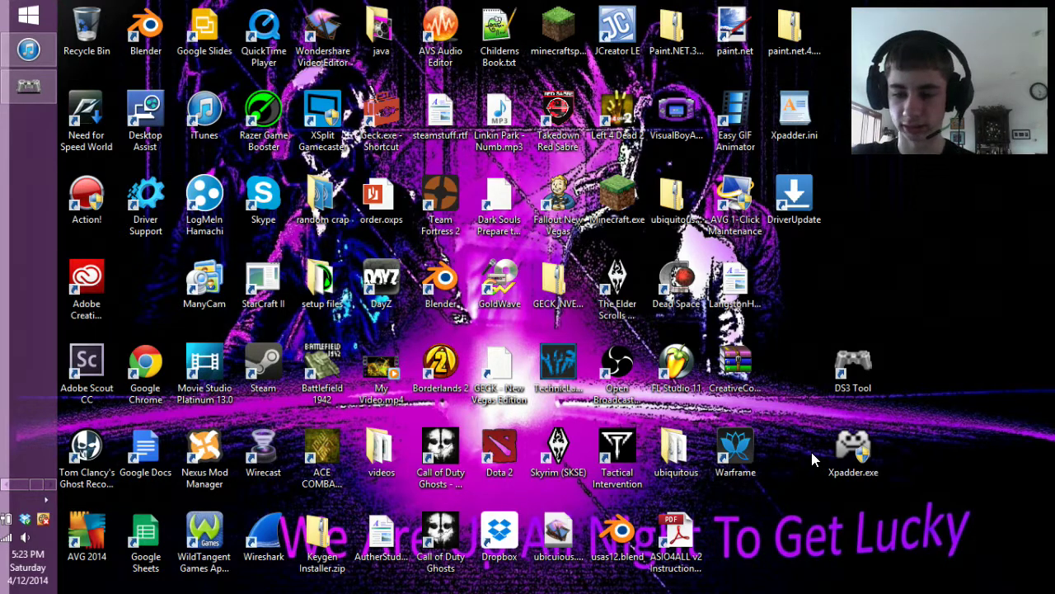
Launch Xpadder with permission to make changes and start a new controller layout
{"action": "double_click", "coordinate": [852, 457]}
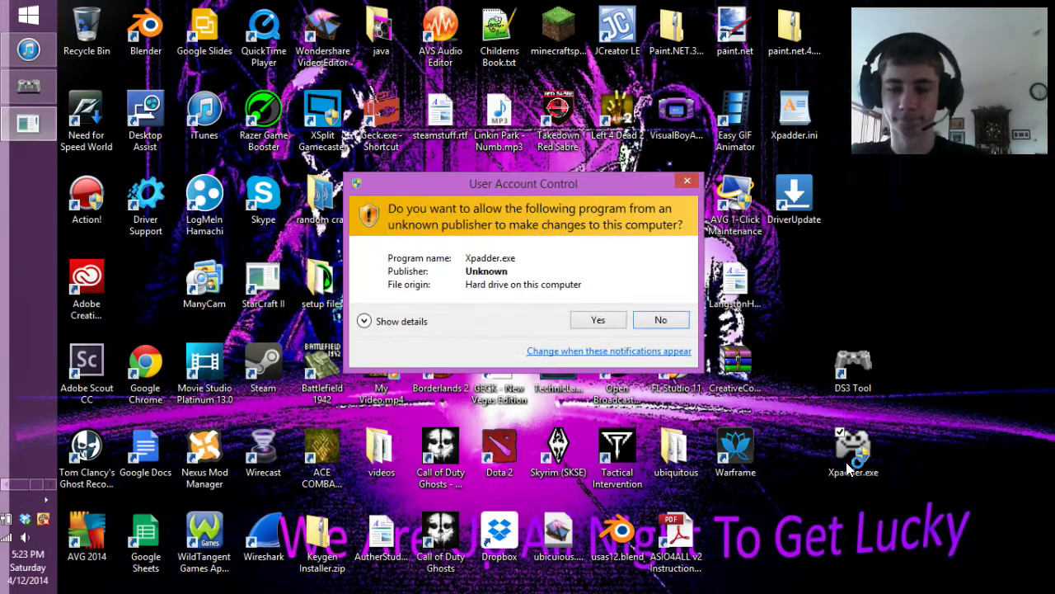
{"action": "left_click", "coordinate": [610, 325]}
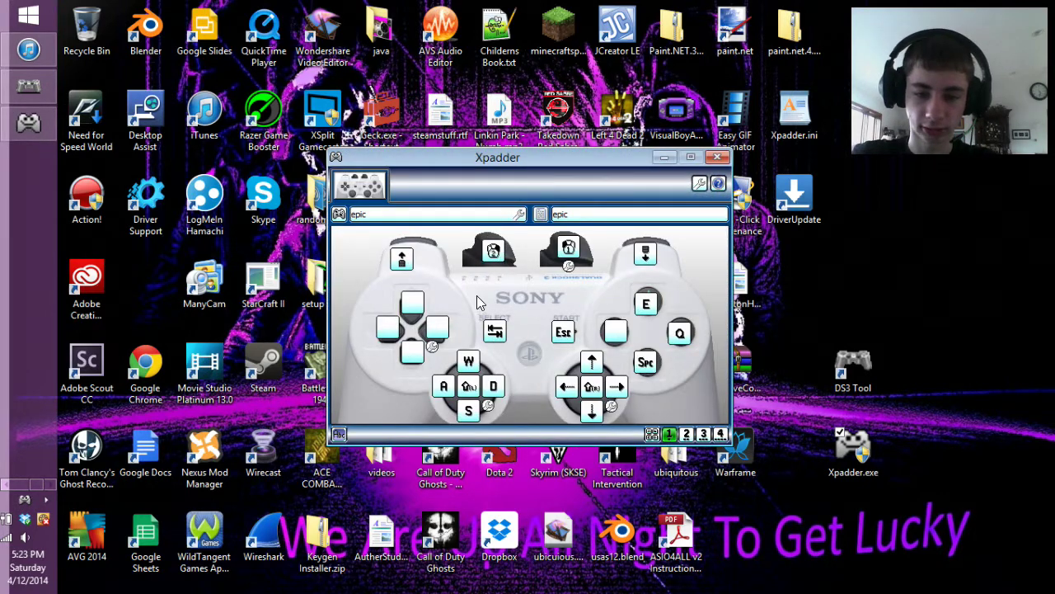
{"action": "left_click", "coordinate": [339, 215]}
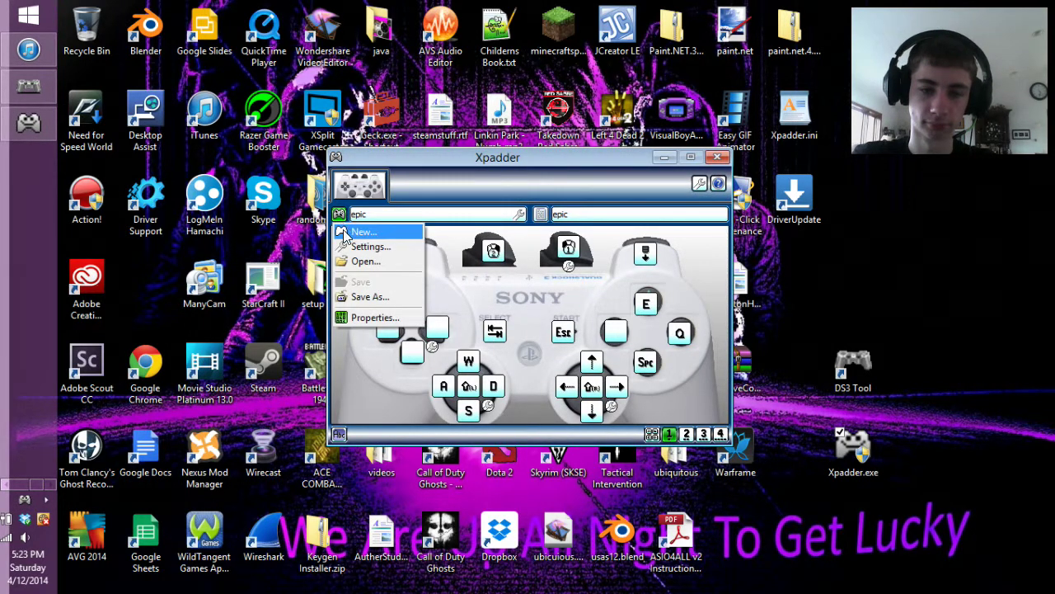
{"action": "left_click", "coordinate": [353, 232]}
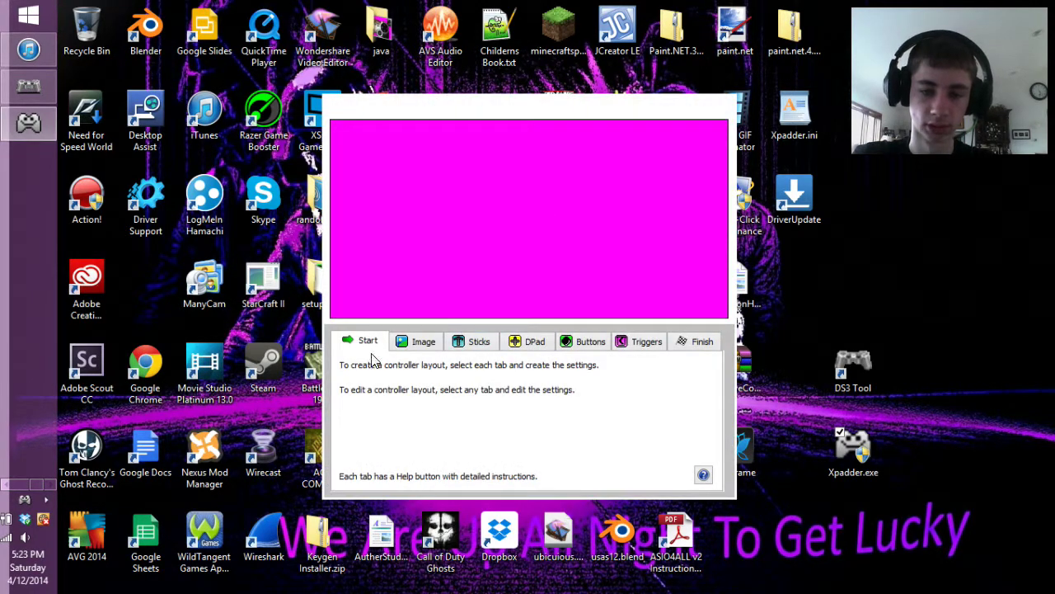
Load the ps3white bitmap from the Pictures library as the controller layout's image
{"action": "left_click", "coordinate": [396, 344]}
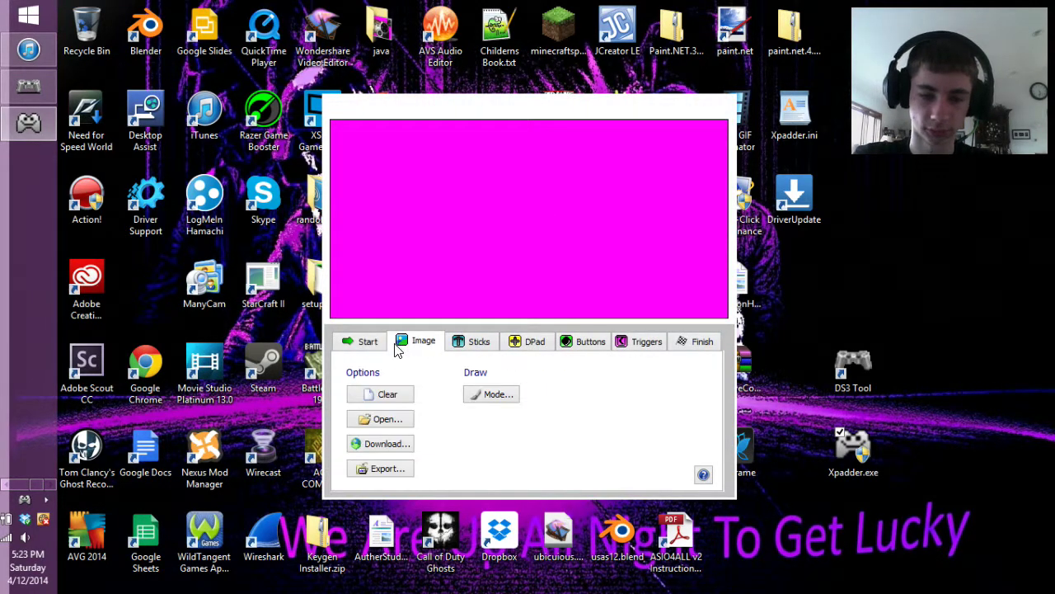
{"action": "left_click", "coordinate": [385, 421]}
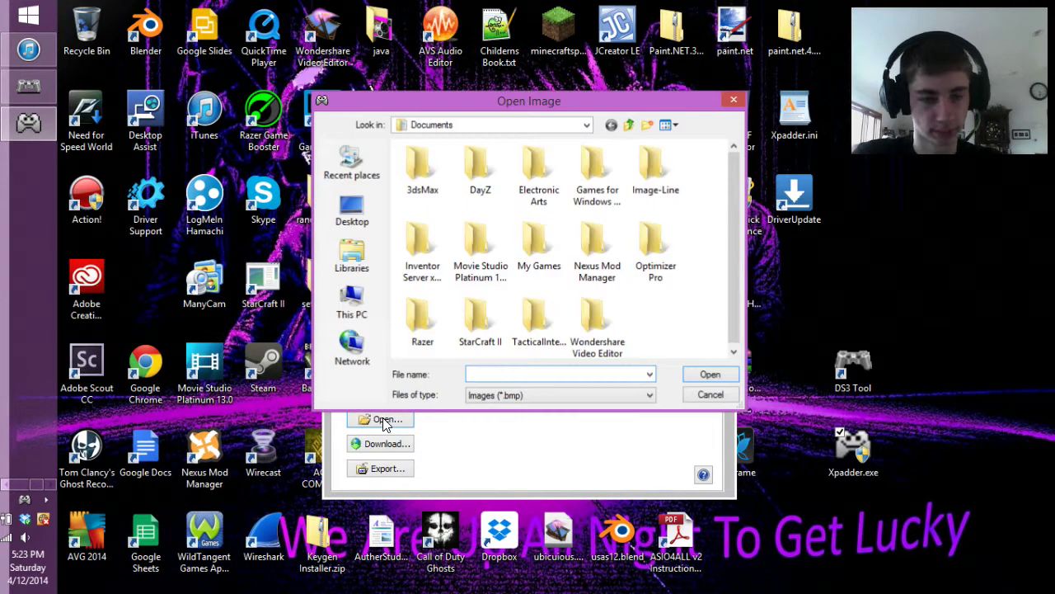
{"action": "left_click", "coordinate": [365, 262]}
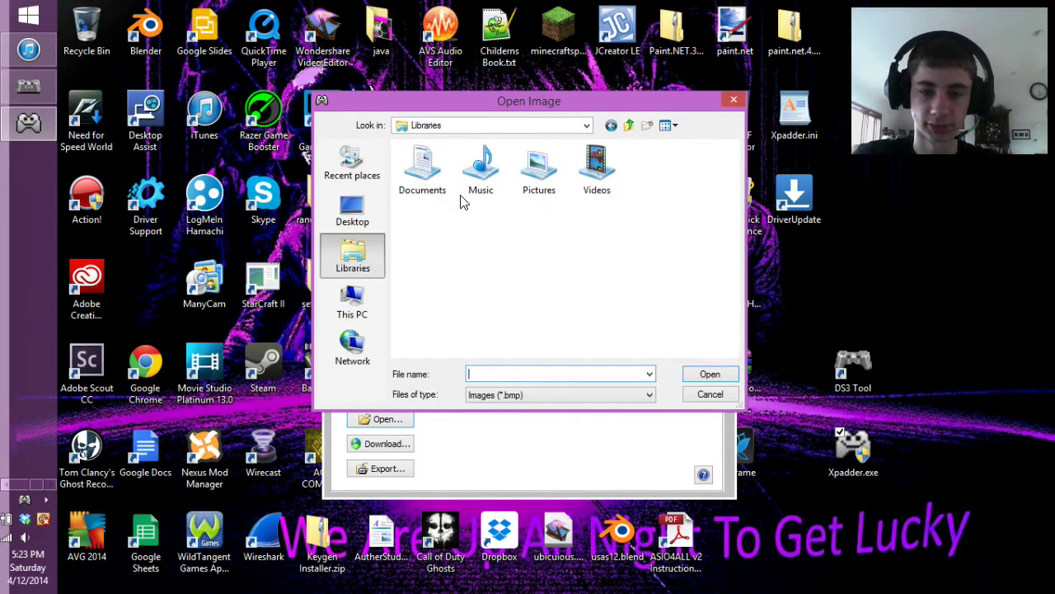
{"action": "double_click", "coordinate": [537, 169]}
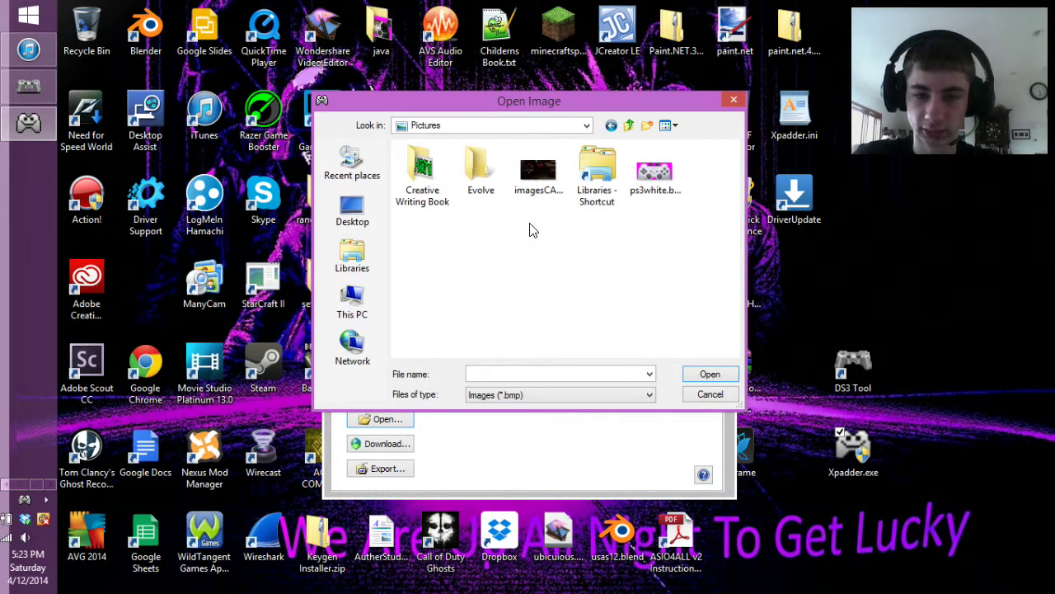
{"action": "double_click", "coordinate": [648, 186]}
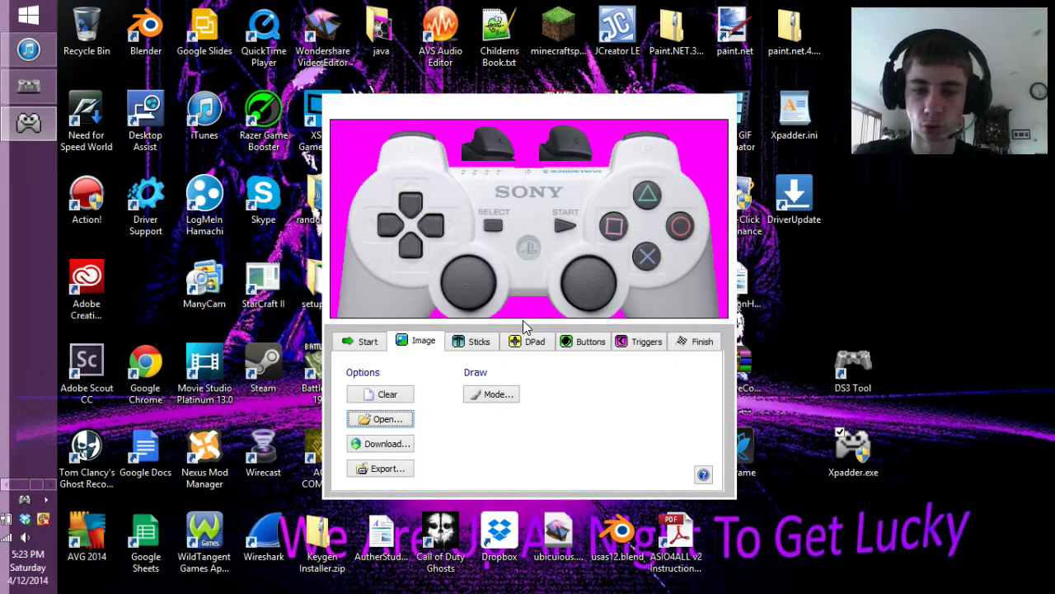
Enable Stick 1, Stick 2 and the DPad, placing their markers over the matching controls on the controller image without detecting the stick axes
{"action": "left_click", "coordinate": [455, 345]}
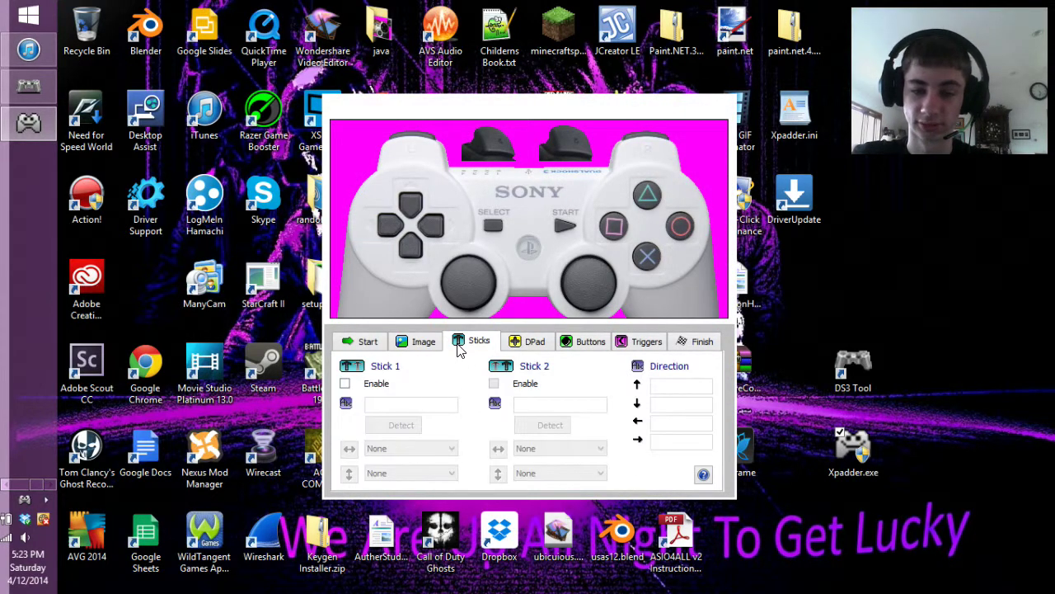
{"action": "left_click", "coordinate": [345, 384]}
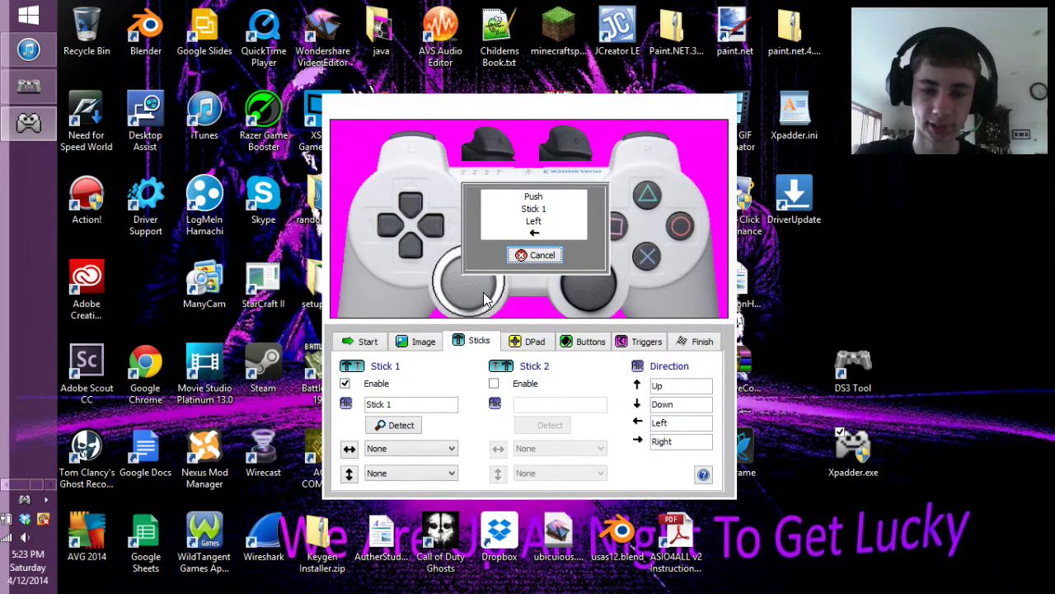
{"action": "left_click", "coordinate": [533, 256]}
{"action": "left_click", "coordinate": [517, 382]}
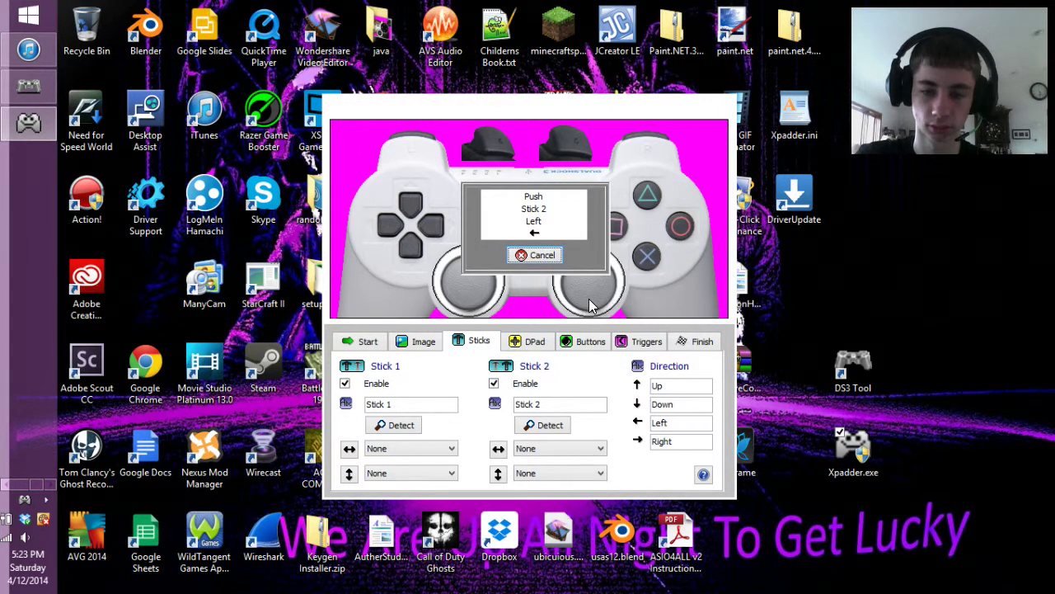
{"action": "left_click", "coordinate": [546, 255]}
{"action": "left_click", "coordinate": [529, 343]}
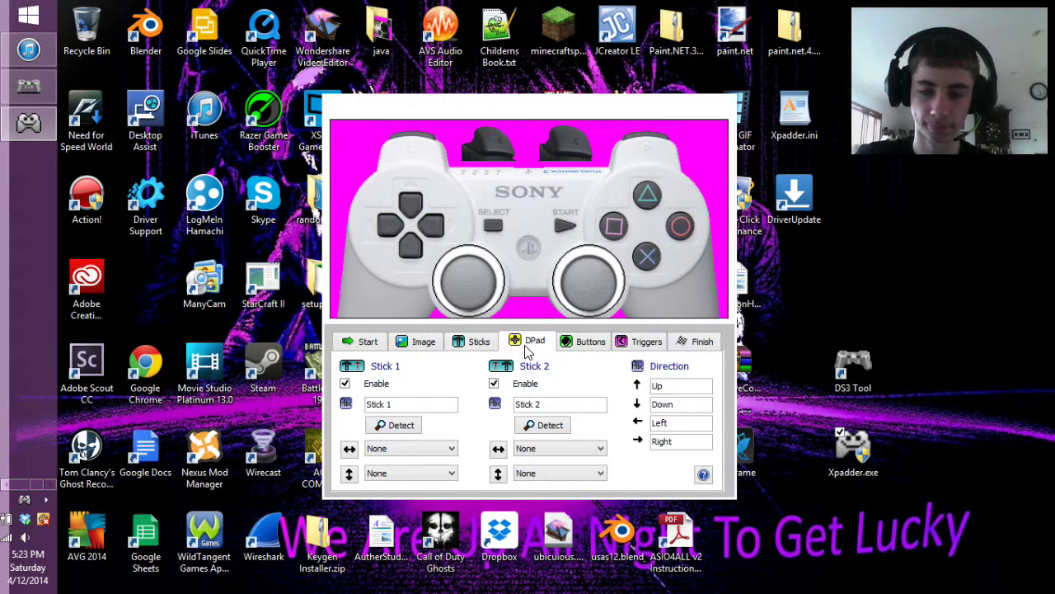
{"action": "left_click", "coordinate": [344, 384]}
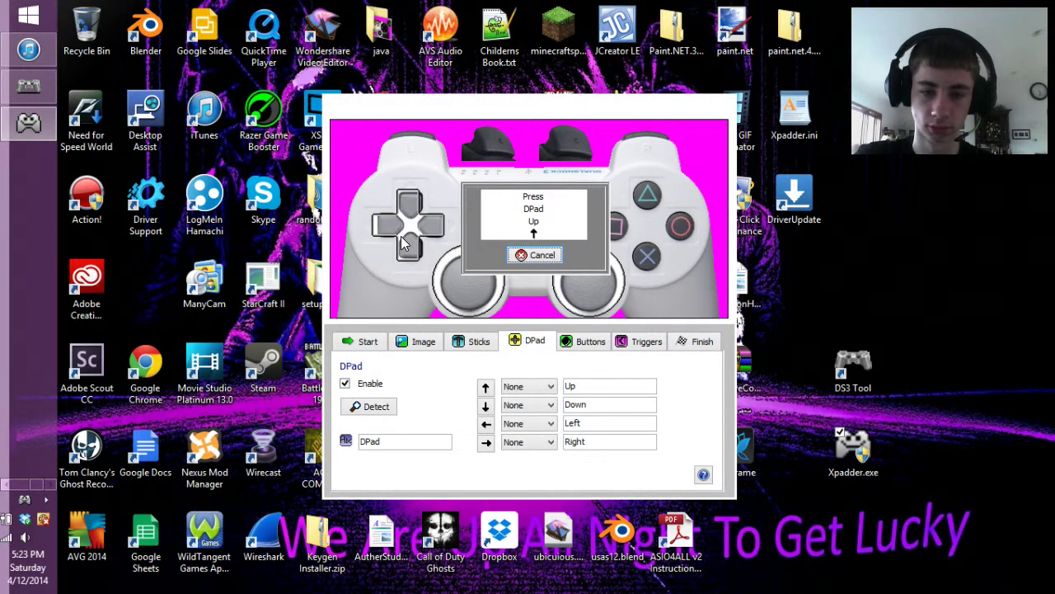
Add Button 6 and Button 5 to the layout, placing them on the controller's right and left shoulder buttons respectively
{"action": "left_click", "coordinate": [571, 344]}
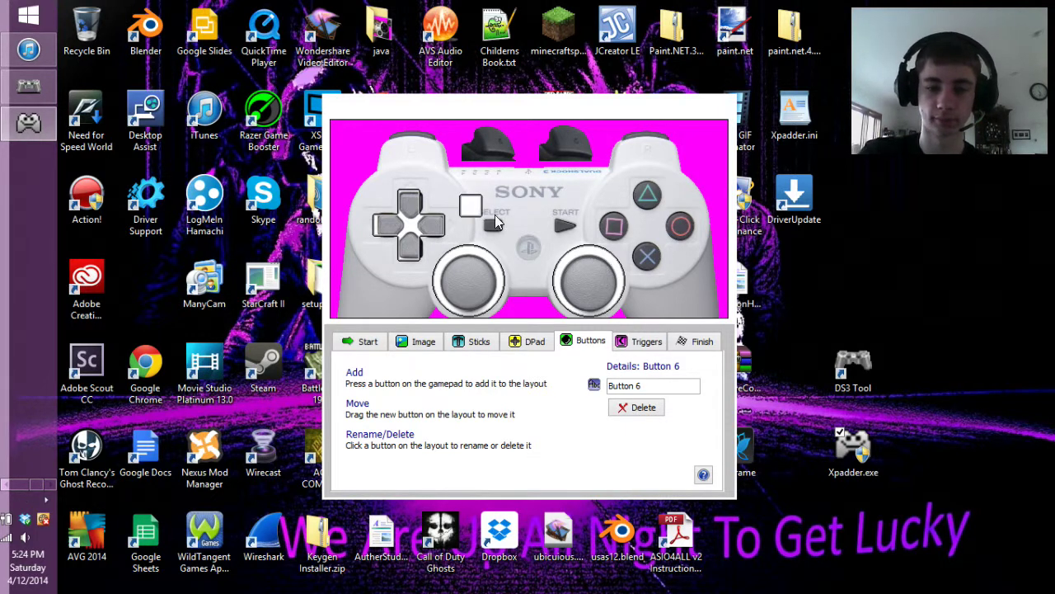
{"action": "left_click_drag", "start_coordinate": [474, 212], "coordinate": [652, 156]}
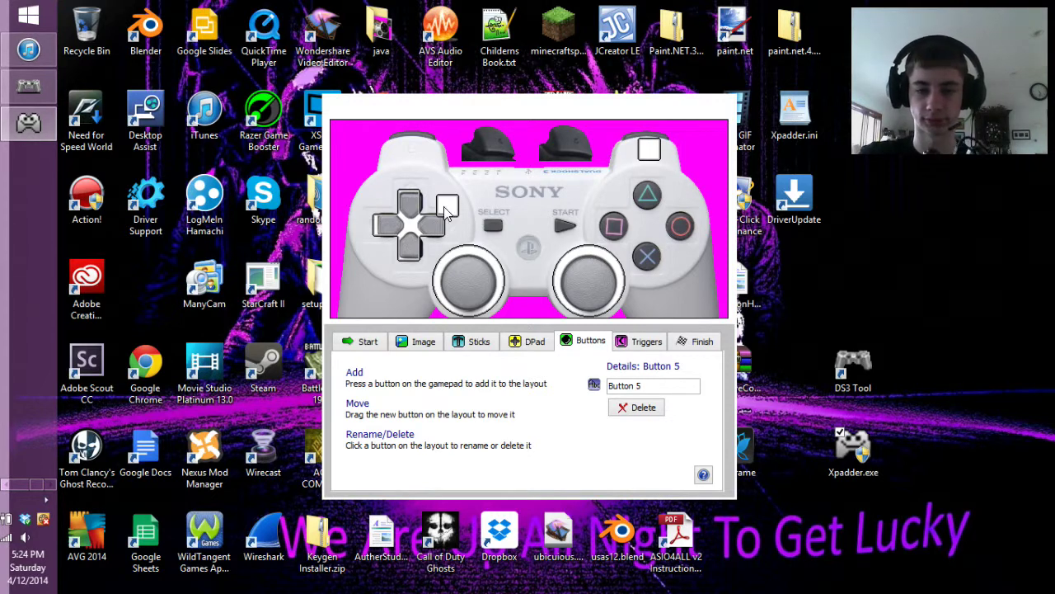
{"action": "left_click_drag", "start_coordinate": [445, 210], "coordinate": [415, 155]}
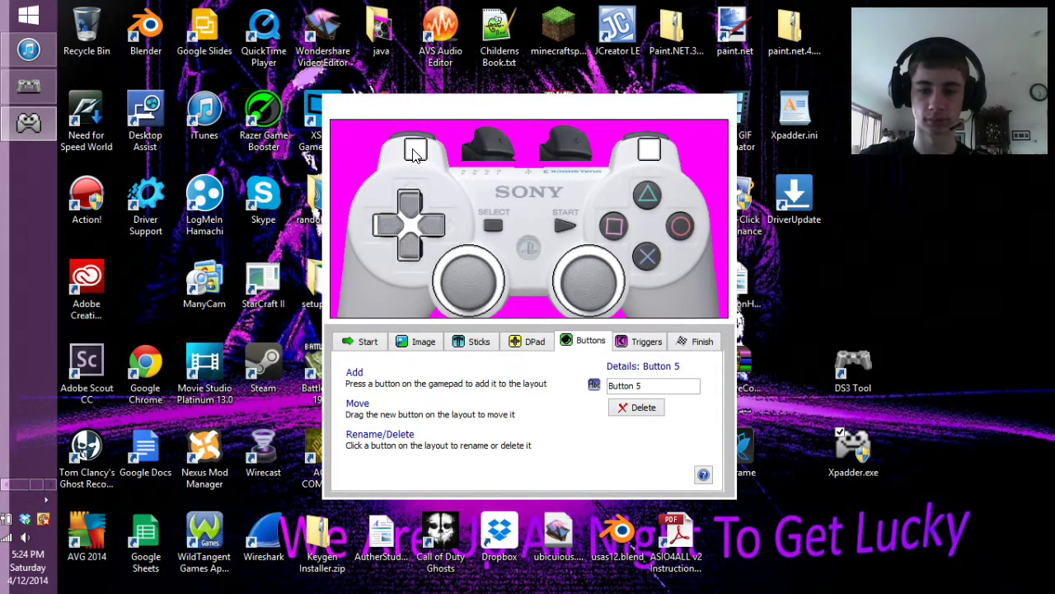
Add the four face buttons, placing Button 1 on cross, Button 3 on square, the next on circle and Button 4 on triangle
{"action": "left_click_drag", "start_coordinate": [348, 213], "coordinate": [643, 264]}
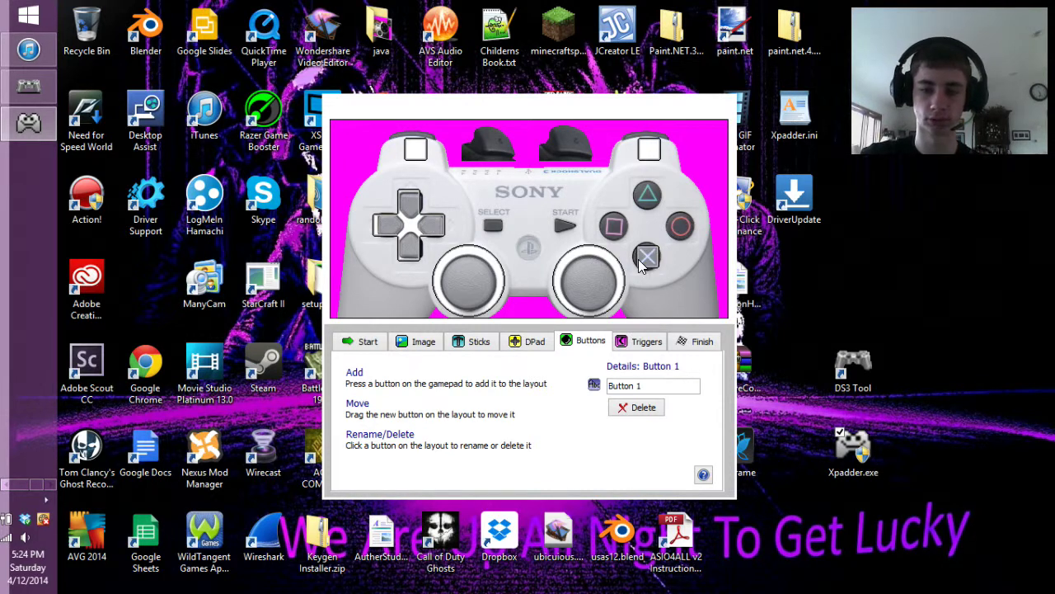
{"action": "left_click_drag", "start_coordinate": [396, 204], "coordinate": [611, 229]}
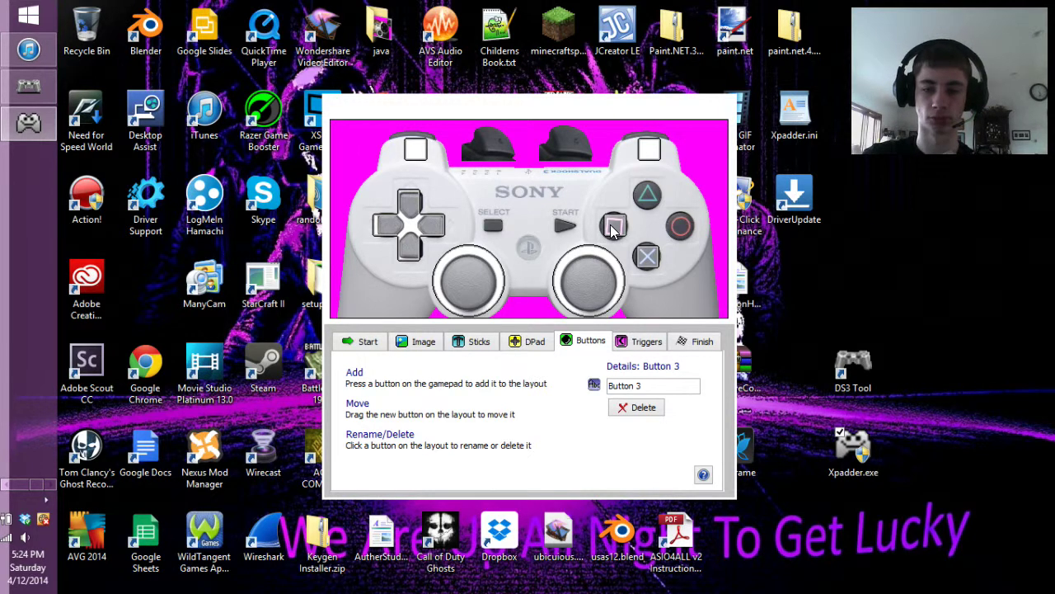
{"action": "left_click_drag", "start_coordinate": [373, 205], "coordinate": [676, 225]}
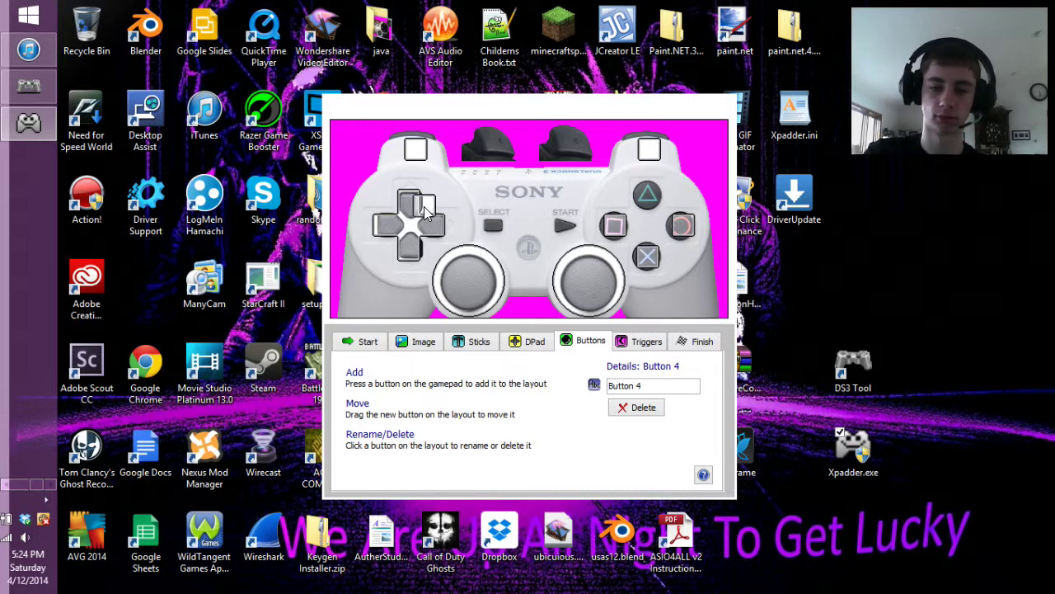
{"action": "left_click_drag", "start_coordinate": [424, 206], "coordinate": [645, 205]}
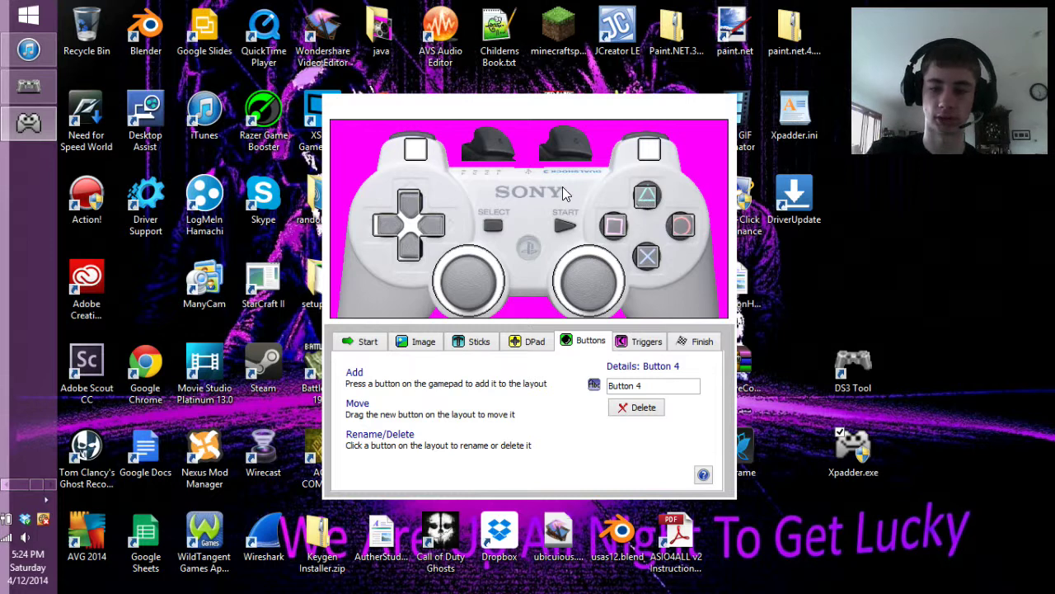
Add the Start button and Button 7 to the layout, placing Button 7 over Select on the controller image
{"action": "left_click", "coordinate": [631, 344]}
{"action": "left_click", "coordinate": [593, 345]}
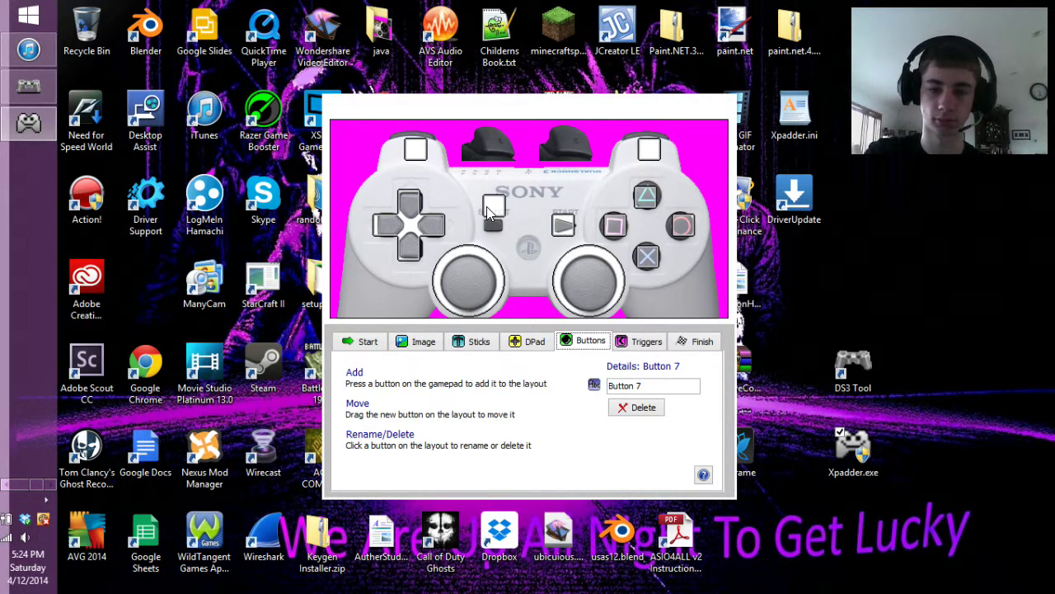
{"action": "left_click_drag", "start_coordinate": [488, 212], "coordinate": [491, 226]}
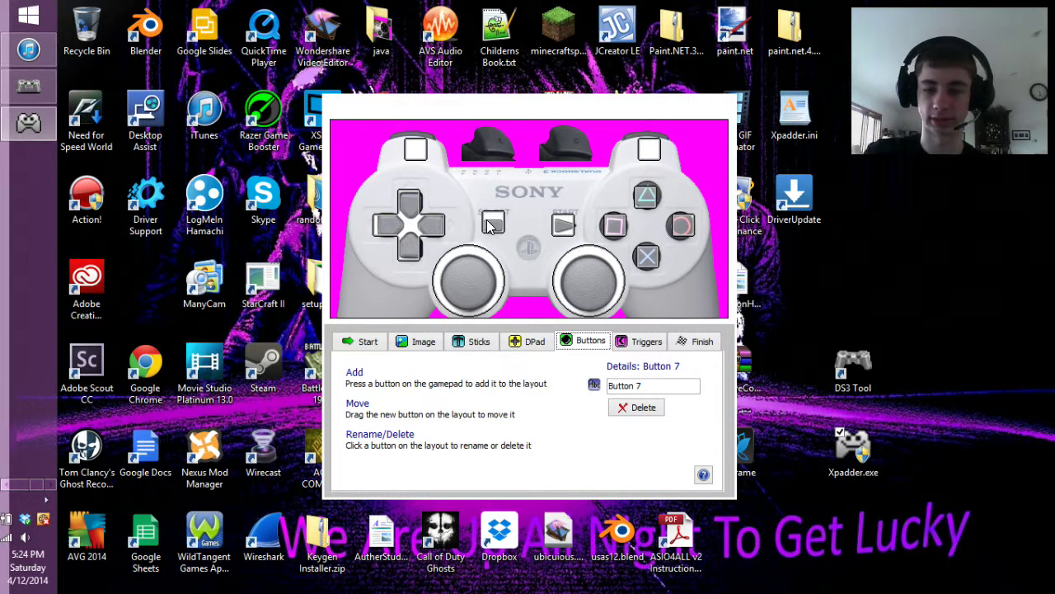
Enable the analog triggers and place their markers on the two black triggers above the controller, cancelling trigger detection
{"action": "left_click", "coordinate": [639, 343]}
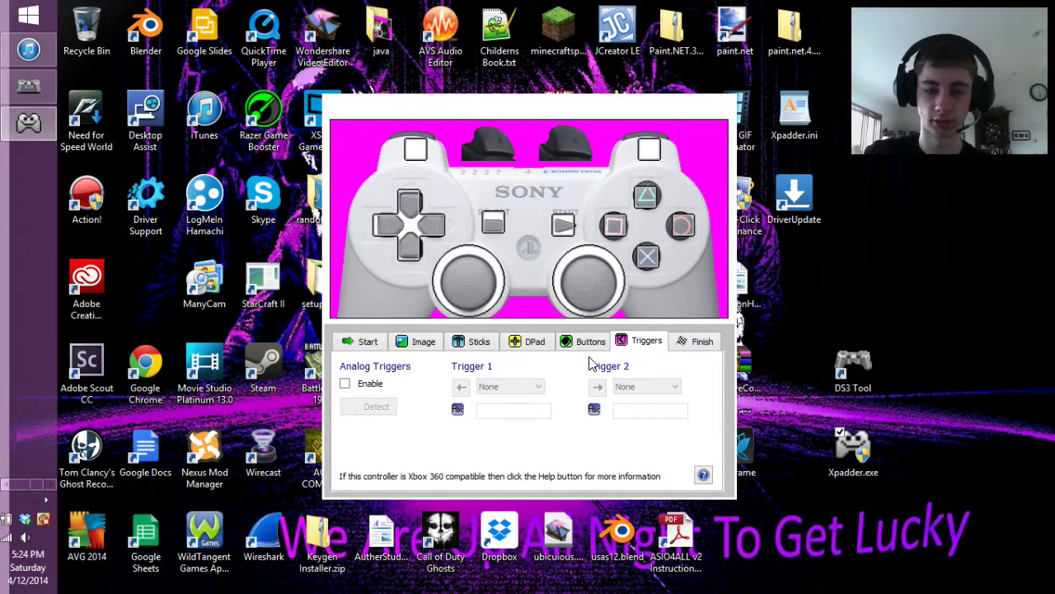
{"action": "left_click", "coordinate": [345, 383]}
{"action": "left_click", "coordinate": [371, 406]}
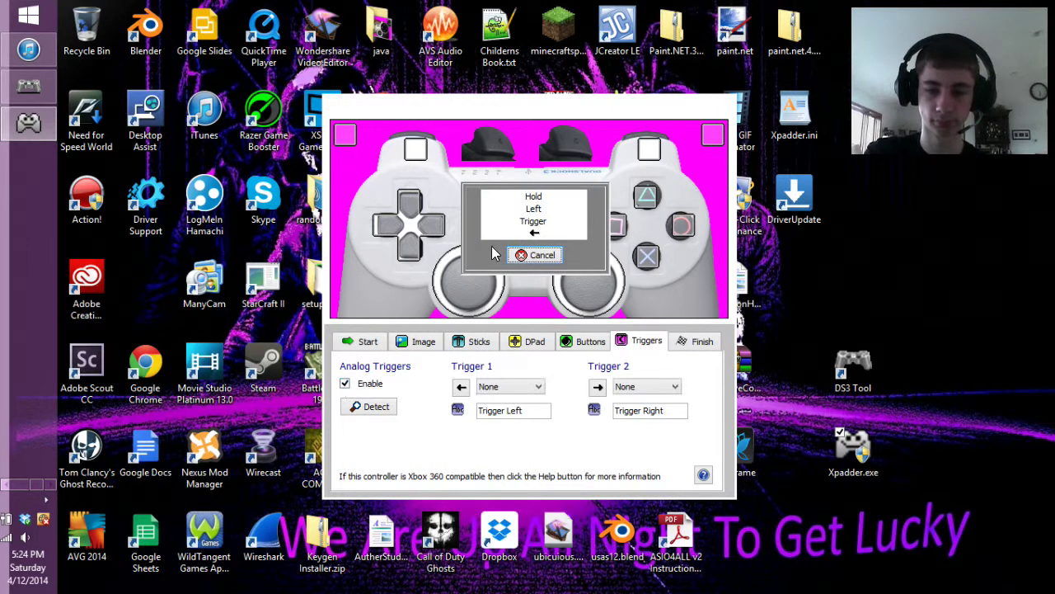
{"action": "left_click_drag", "start_coordinate": [347, 142], "coordinate": [503, 148]}
{"action": "left_click_drag", "start_coordinate": [706, 140], "coordinate": [570, 148]}
{"action": "left_click", "coordinate": [544, 255]}
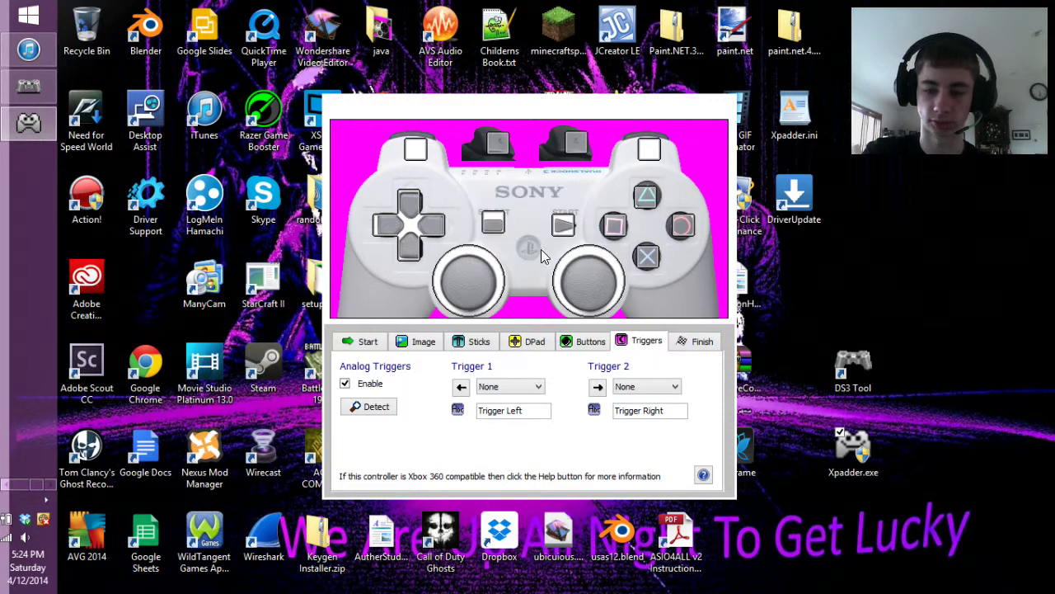
Finish the controller settings, return to the main window and view the layout's save commands without saving
{"action": "left_click", "coordinate": [691, 343]}
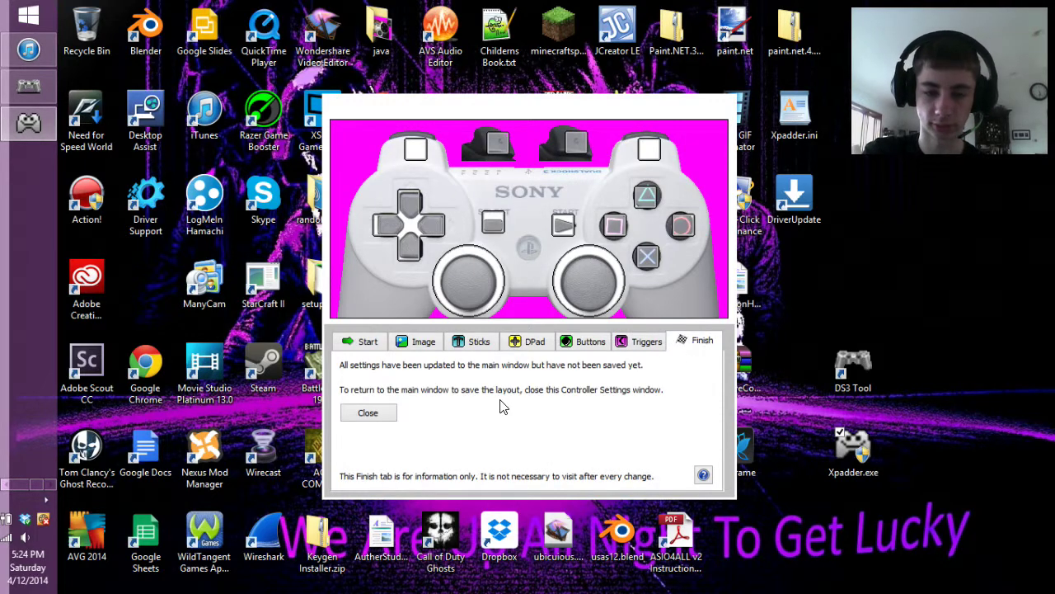
{"action": "left_click", "coordinate": [368, 414]}
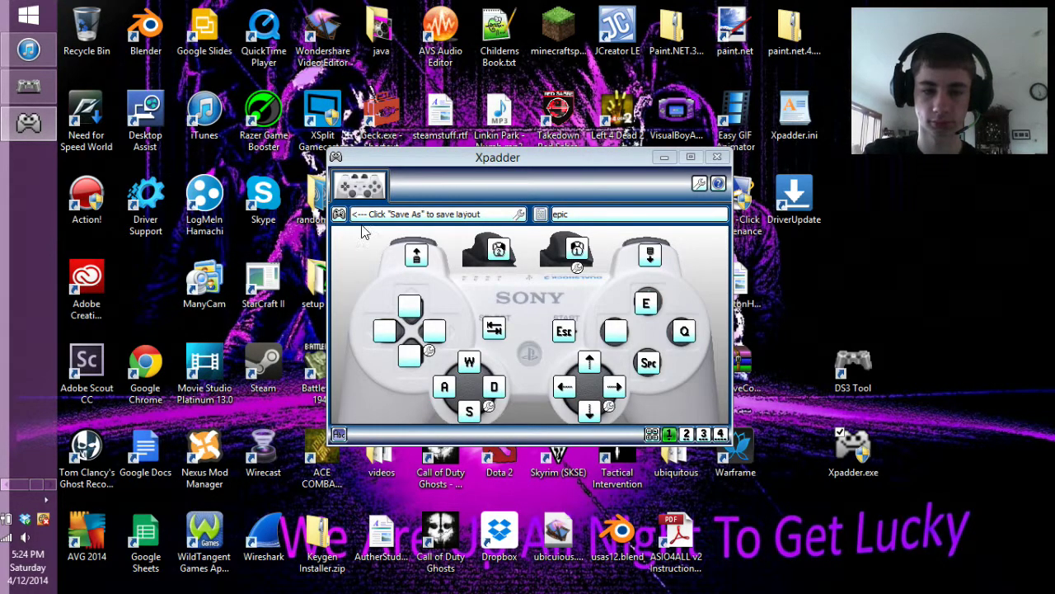
{"action": "left_click", "coordinate": [339, 213]}
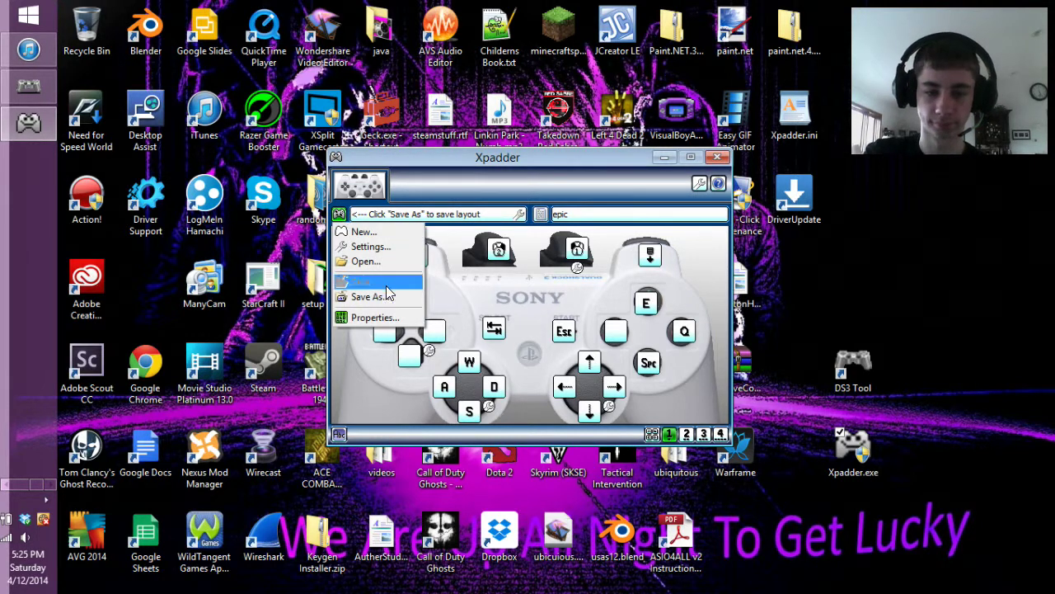
{"action": "left_click", "coordinate": [507, 297]}
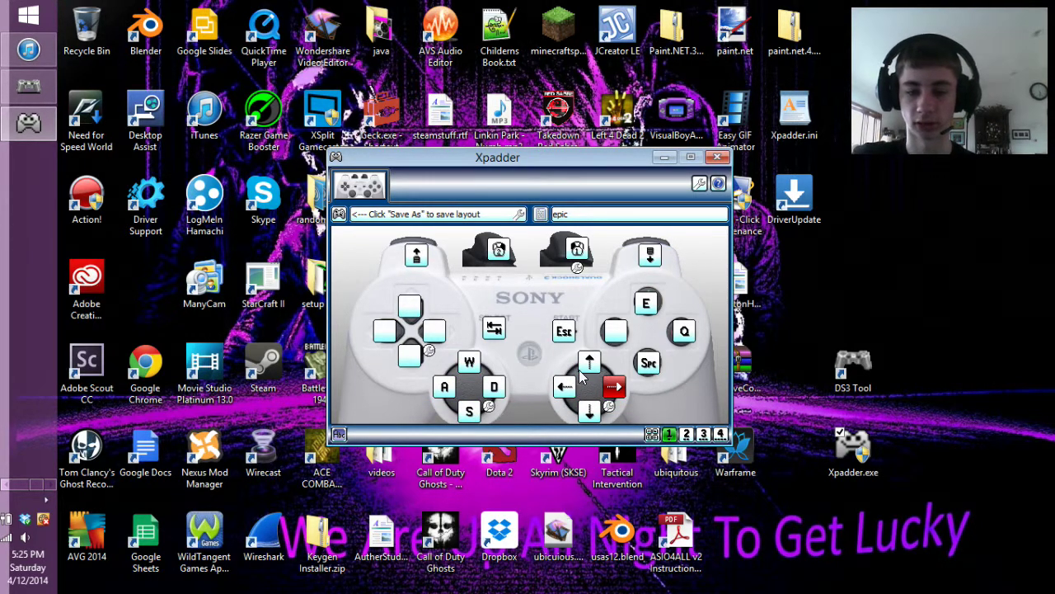
Assign the Enter key to DPad Right
{"action": "left_click", "coordinate": [432, 330]}
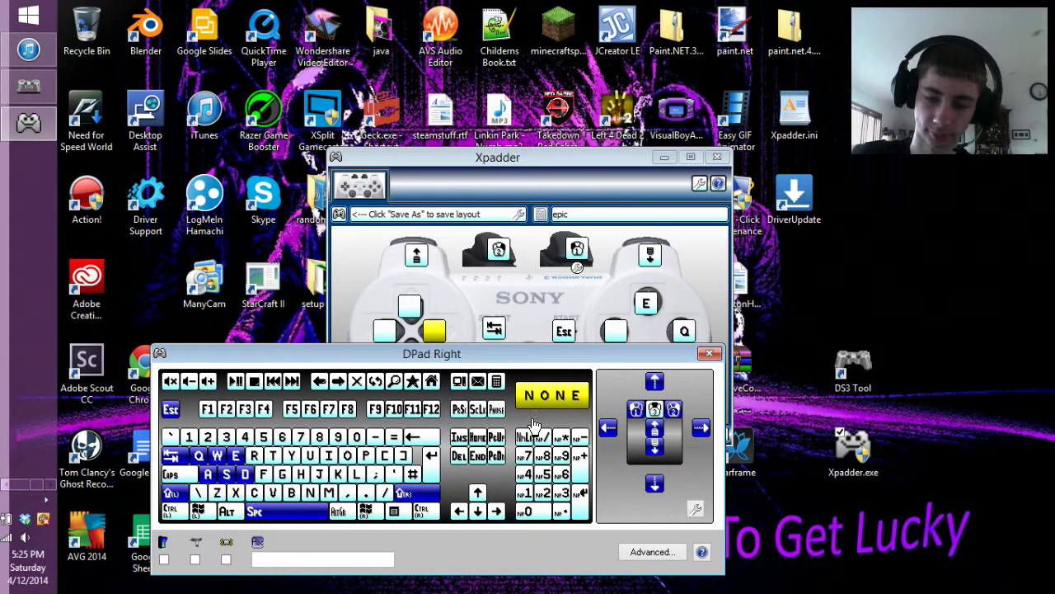
{"action": "left_click", "coordinate": [523, 393]}
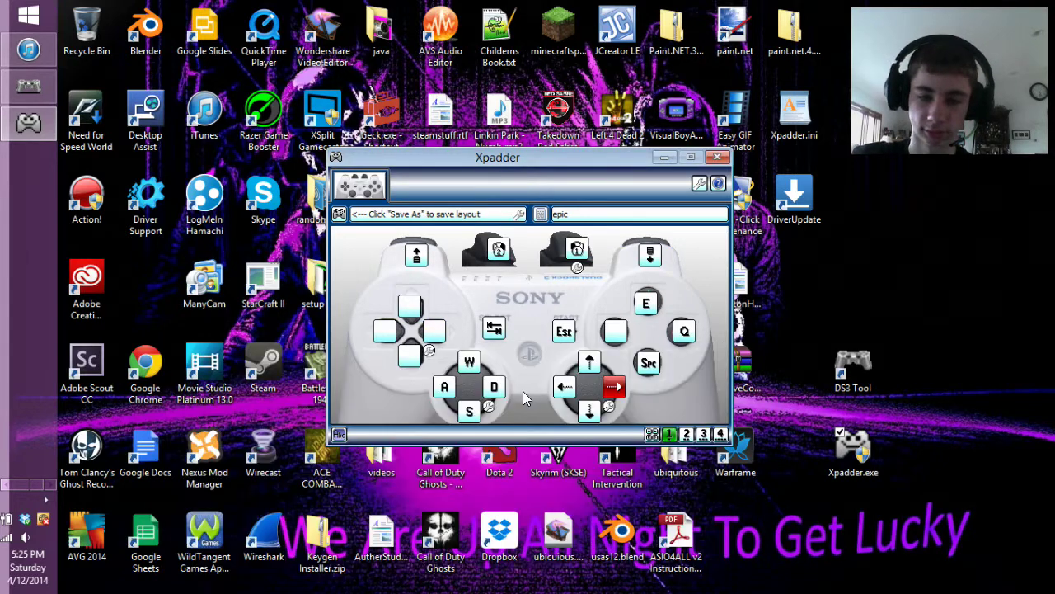
{"action": "left_click", "coordinate": [432, 333]}
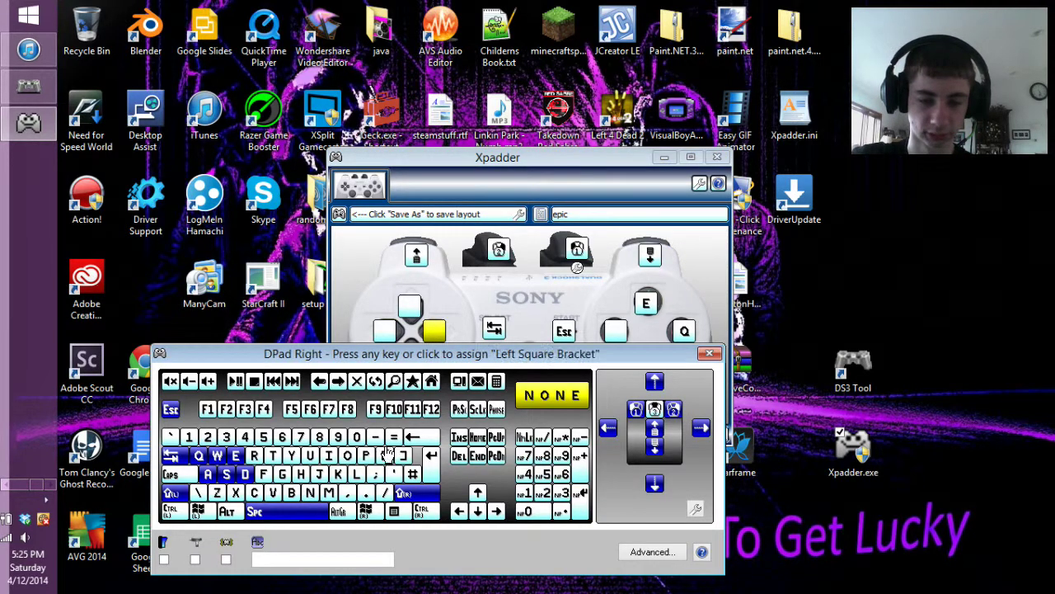
{"action": "left_click", "coordinate": [431, 467]}
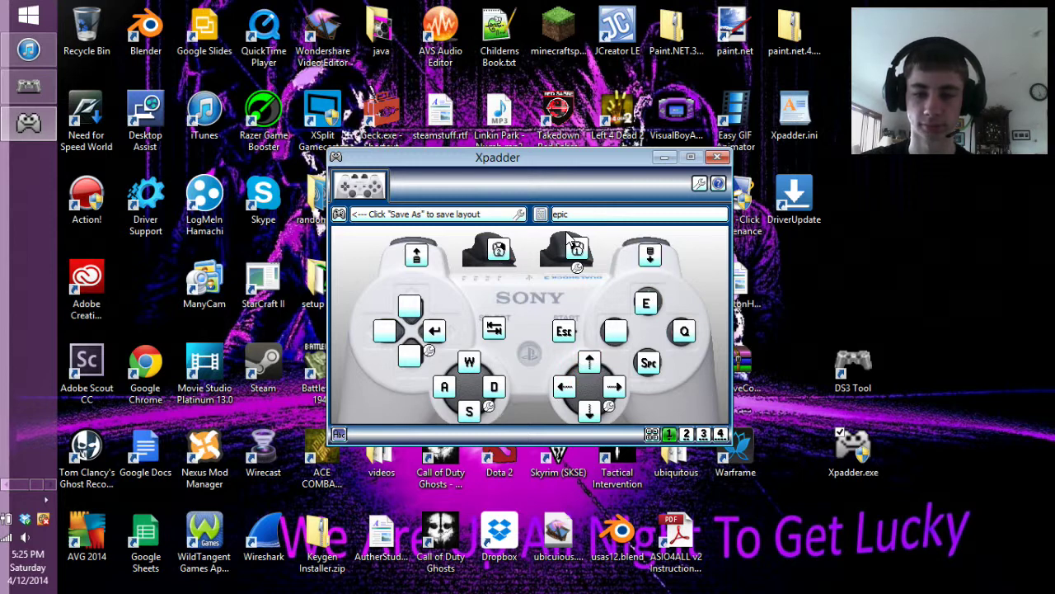
View the list of available profiles, keep the epic profile and minimize Xpadder
{"action": "left_click", "coordinate": [678, 215]}
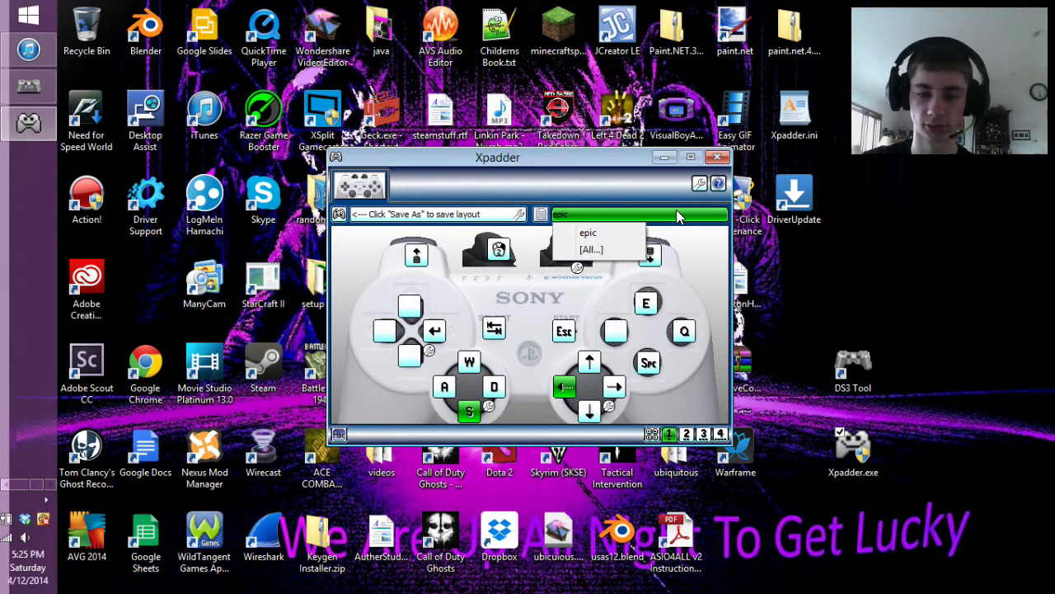
{"action": "left_click", "coordinate": [658, 178]}
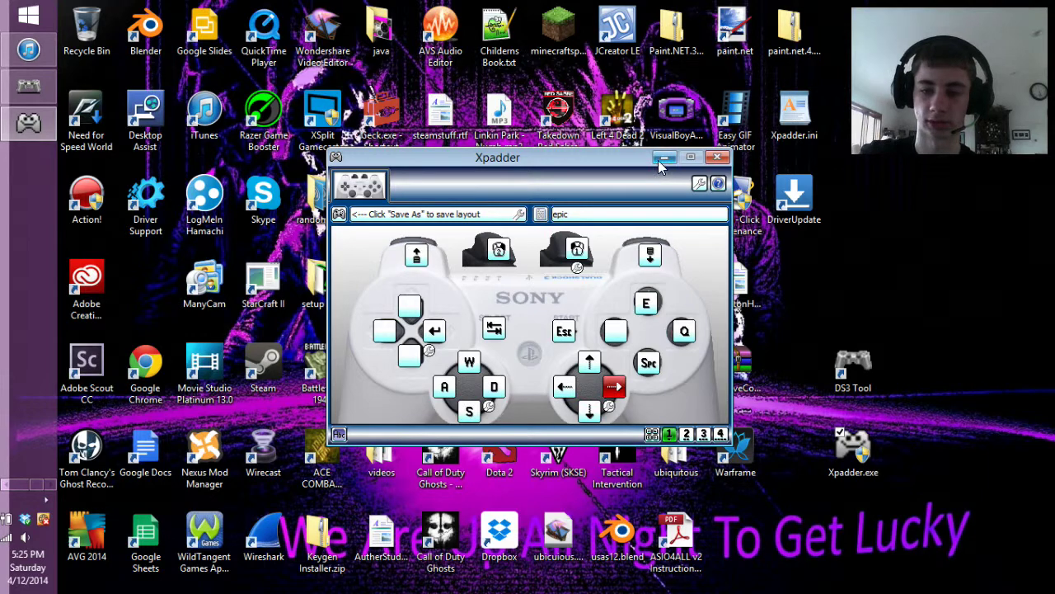
{"action": "left_click", "coordinate": [663, 158]}
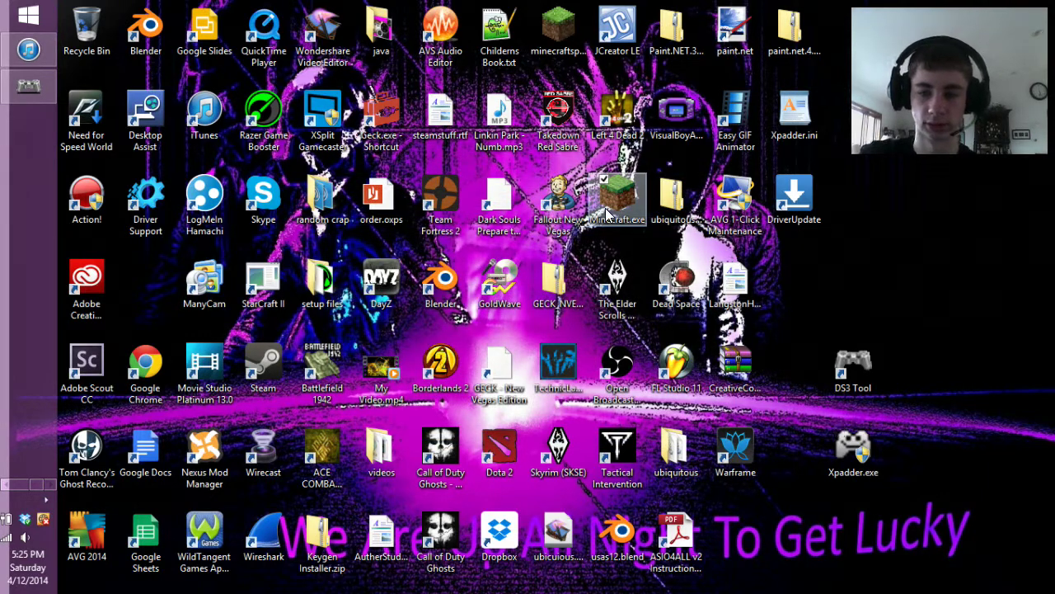
Launch Minecraft and load a singleplayer world to try out the controller
{"action": "double_click", "coordinate": [607, 213]}
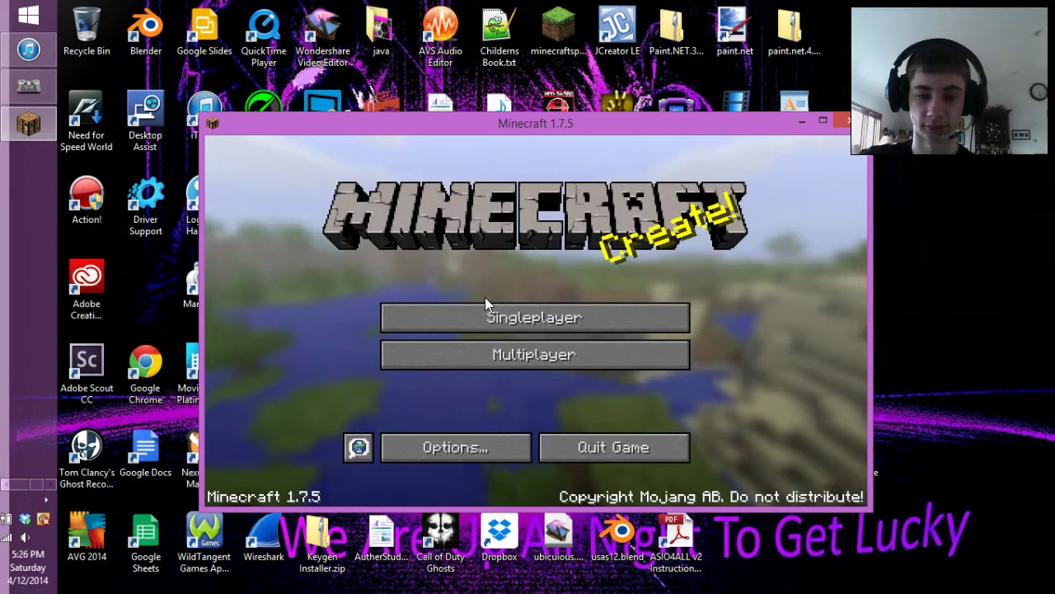
{"action": "left_click", "coordinate": [487, 310]}
{"action": "double_click", "coordinate": [526, 262]}
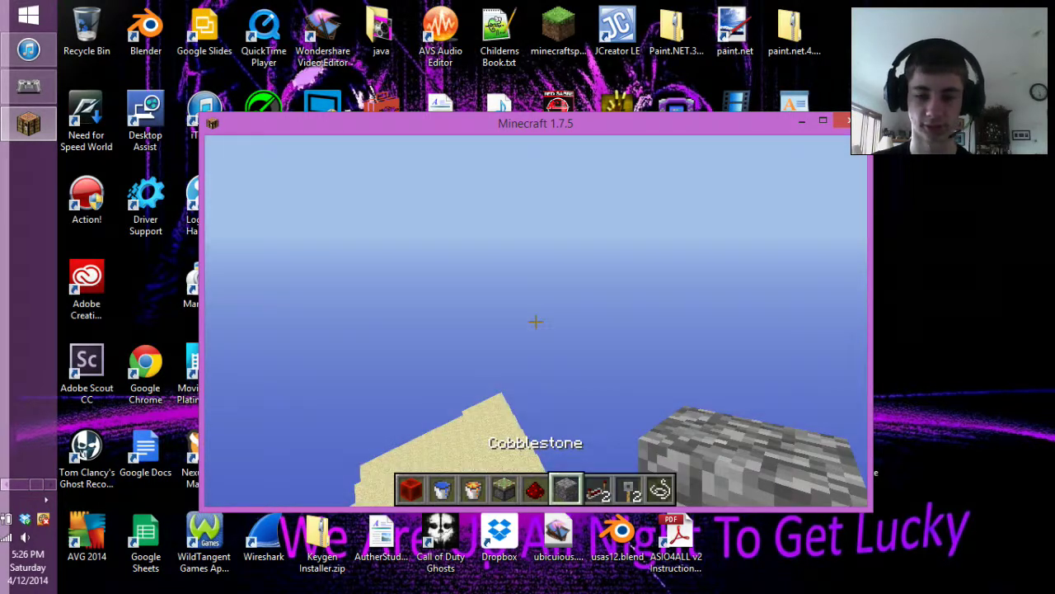
Replace the cobblestone in the hotbar with a diamond sword from the Combat items and return to the game
{"action": "key", "text": "e"}
{"action": "left_click", "coordinate": [495, 443]}
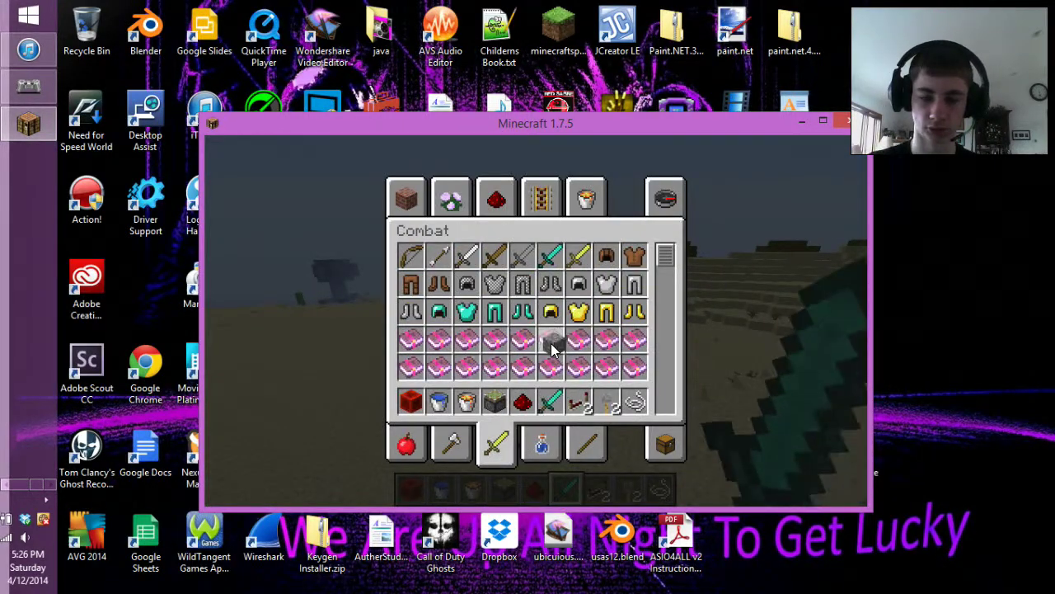
{"action": "key", "text": "e"}
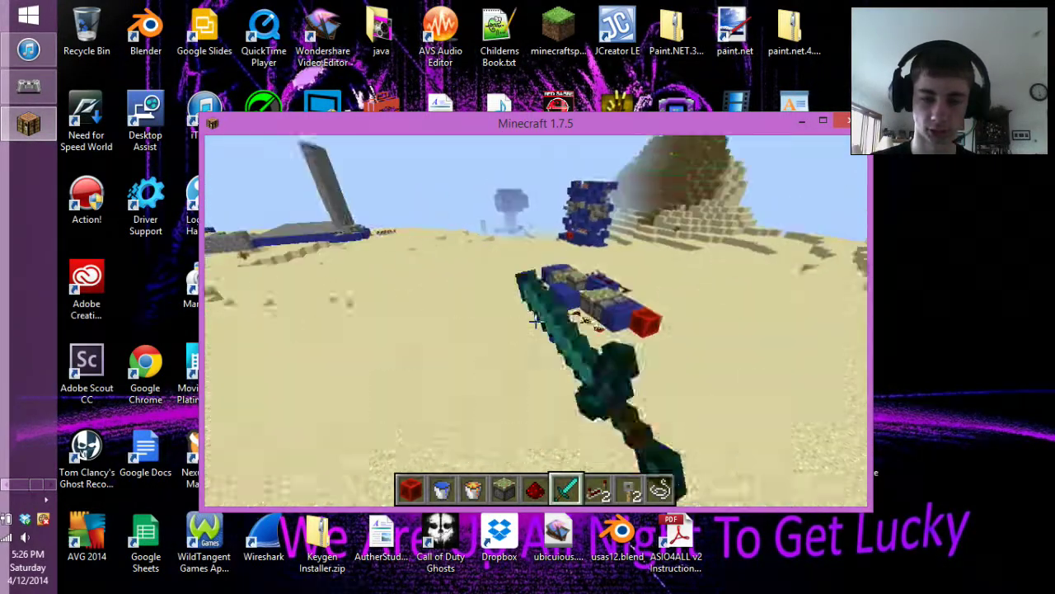